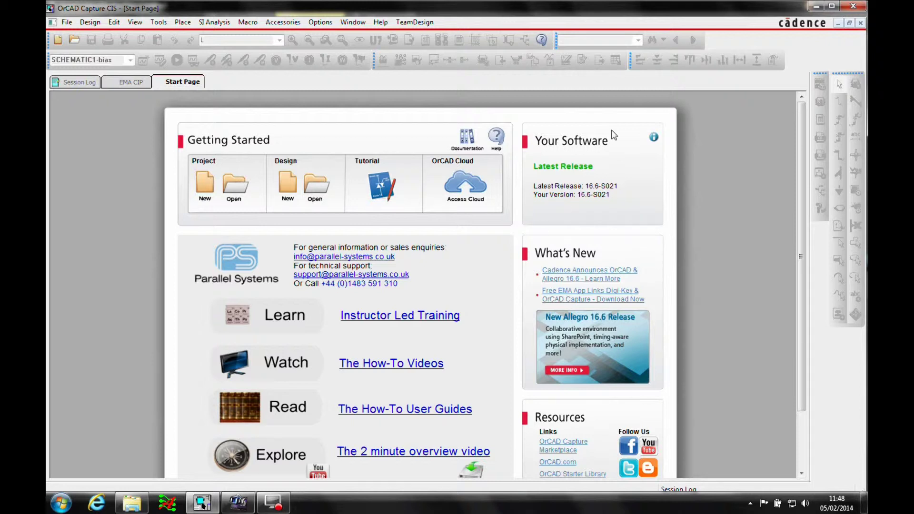
Create a new blank project named transformer in C:\WORKING\PSPICE\transformer.
click(204, 186)
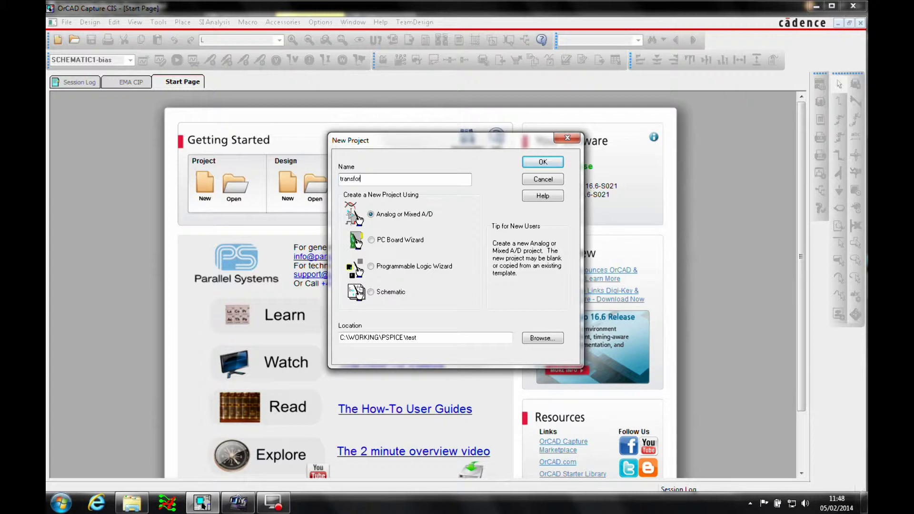
click(446, 340)
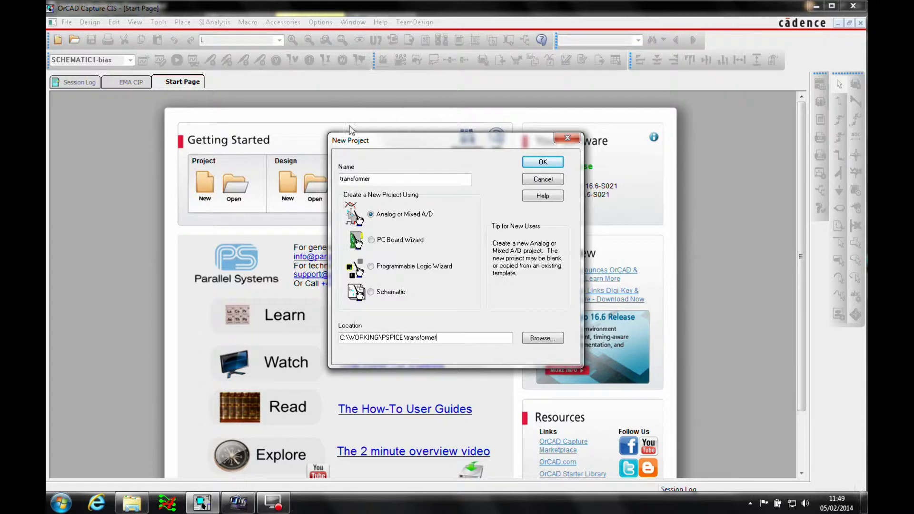
click(546, 163)
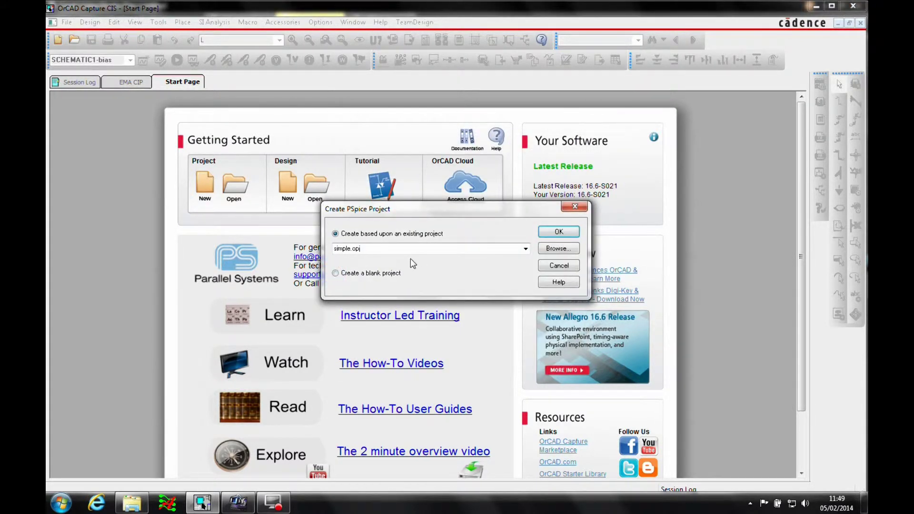
click(336, 274)
click(559, 232)
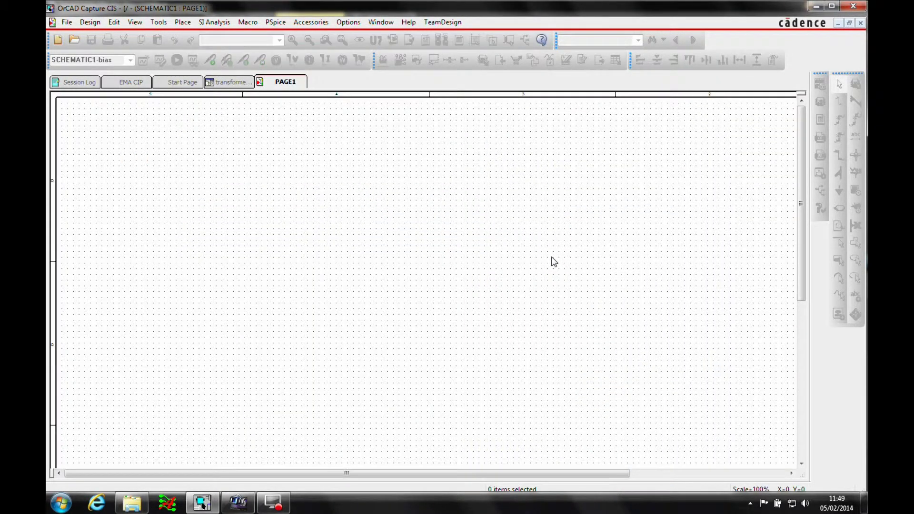
Place a VSIN sine voltage source V1 on PAGE1 from the PSpice Source parts.
click(183, 22)
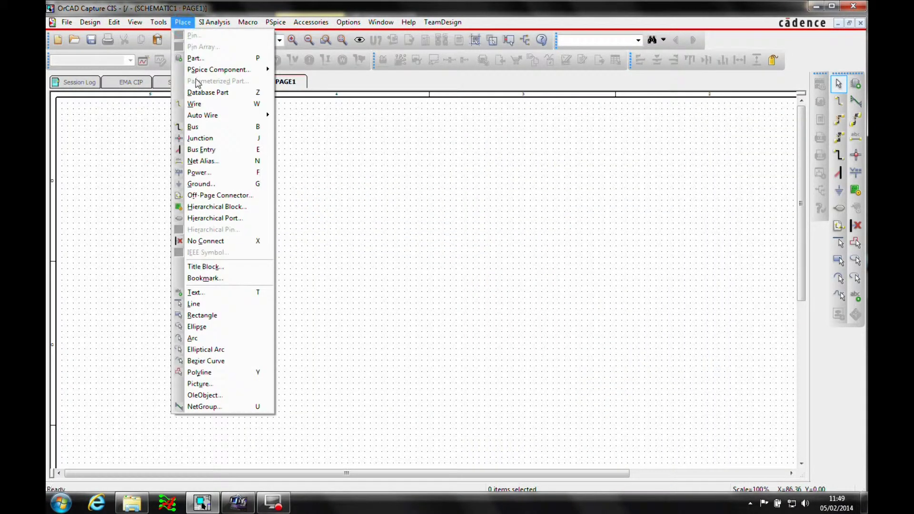
mouse_move(199, 71)
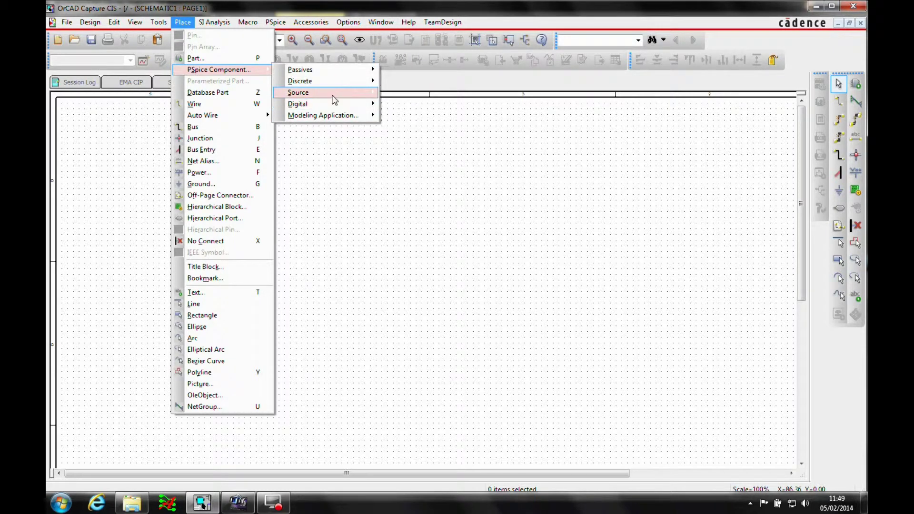
mouse_move(333, 98)
mouse_move(429, 115)
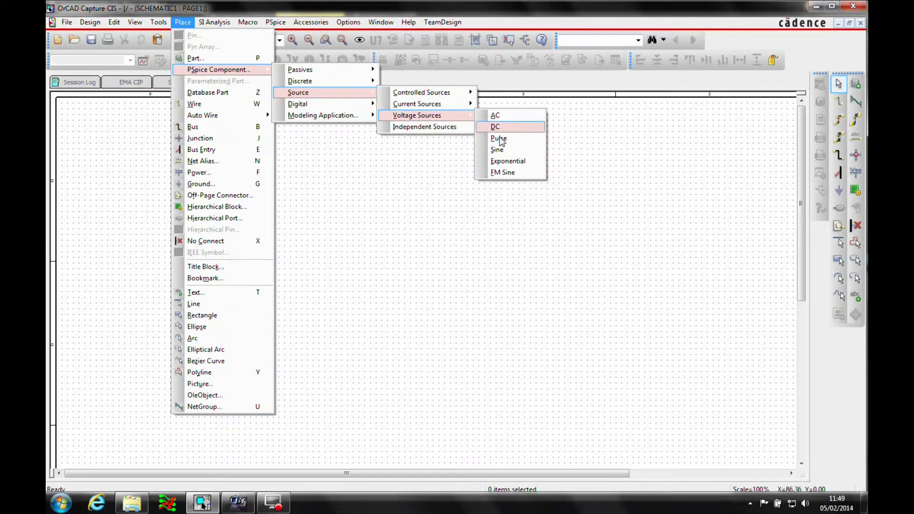
click(503, 153)
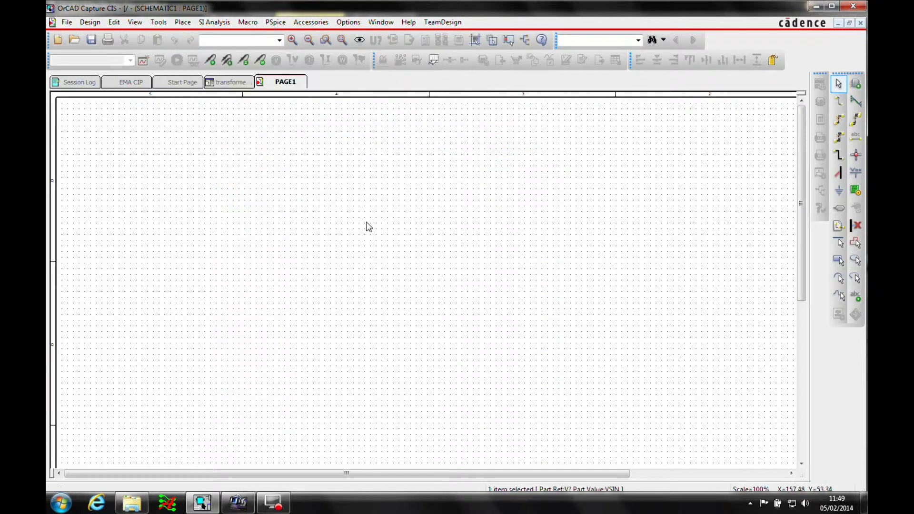
click(286, 202)
key(Escape)
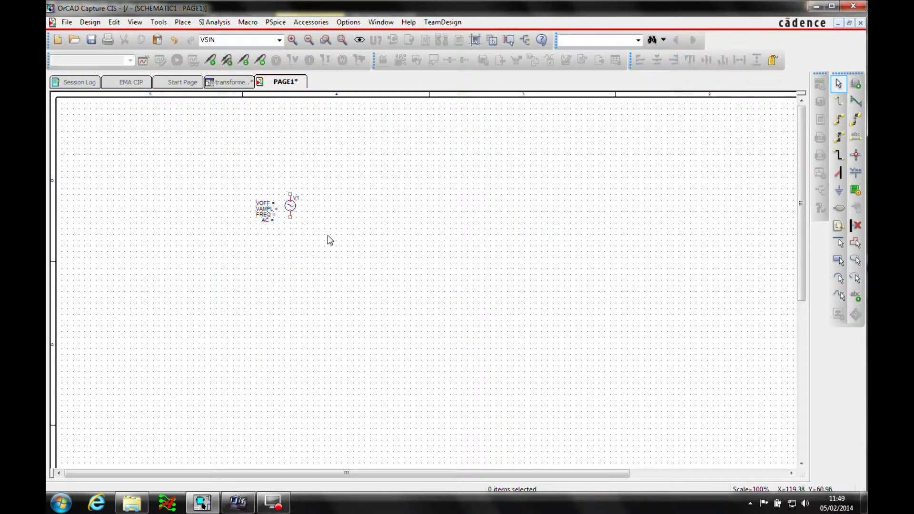
Set V1's VOFF to 0, VAMPL to 230V and FREQ to 50Hz, and apply.
key(i)
double_click(438, 274)
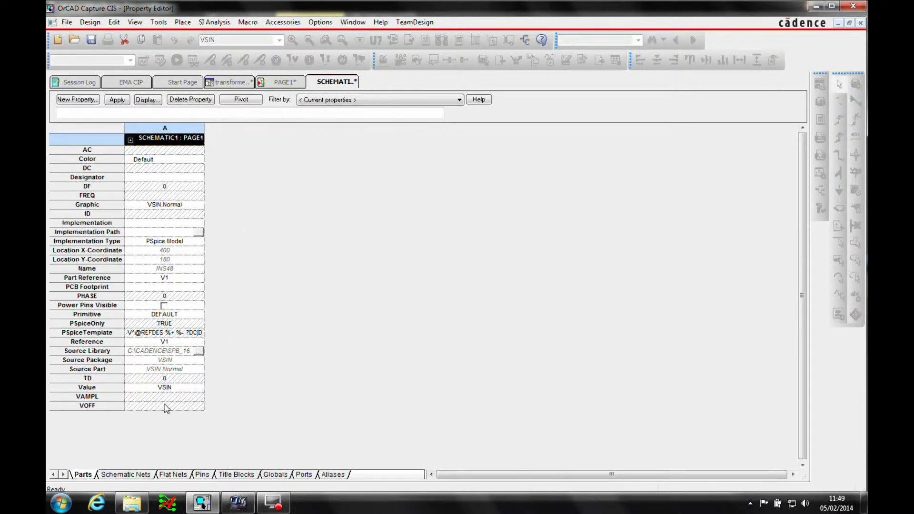
click(165, 407)
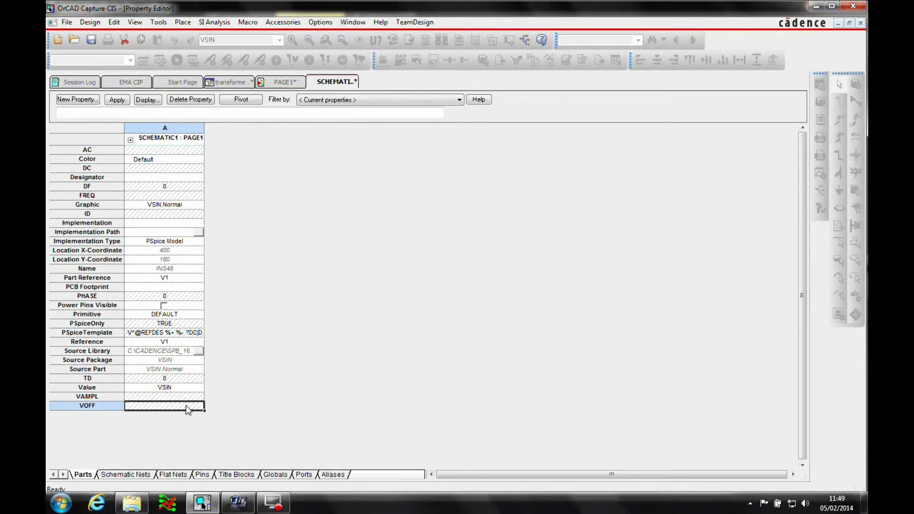
text(0)
click(182, 397)
text(23)
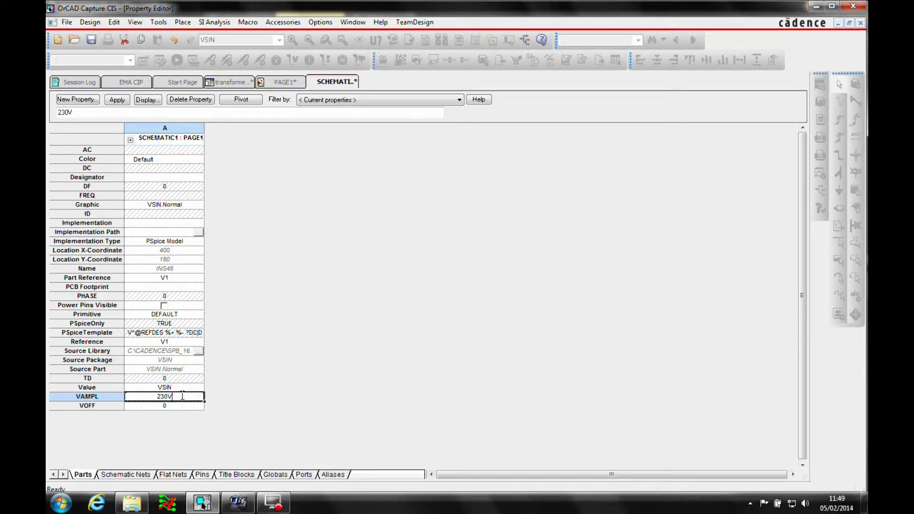
click(156, 195)
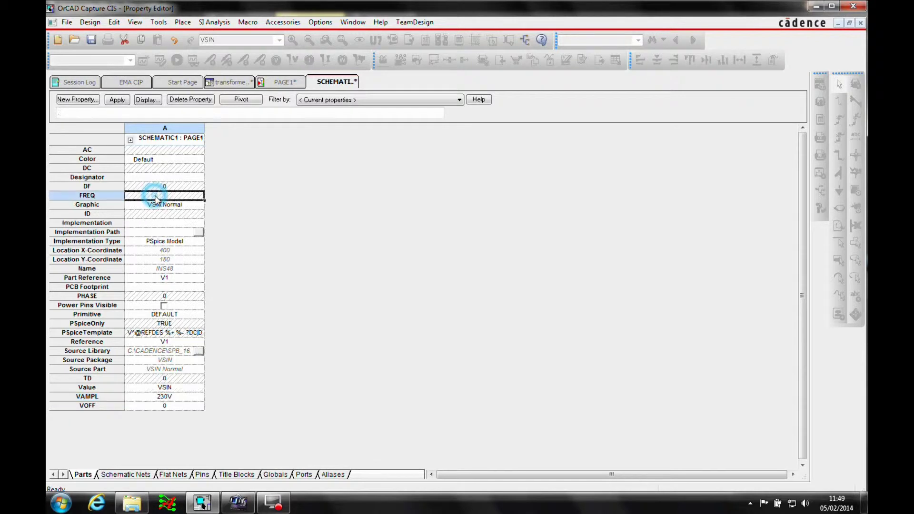
text(50Hz)
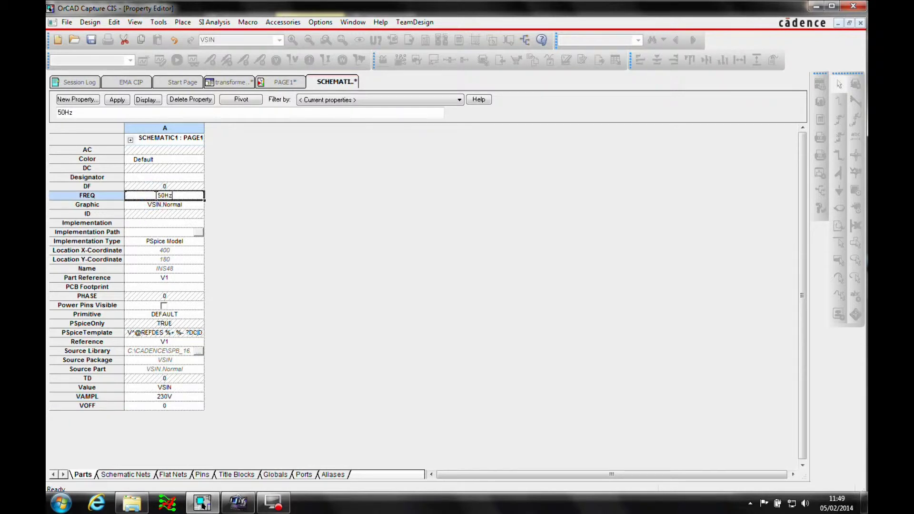
click(116, 100)
Close the Property Editor and return to the schematic page.
right_click(334, 82)
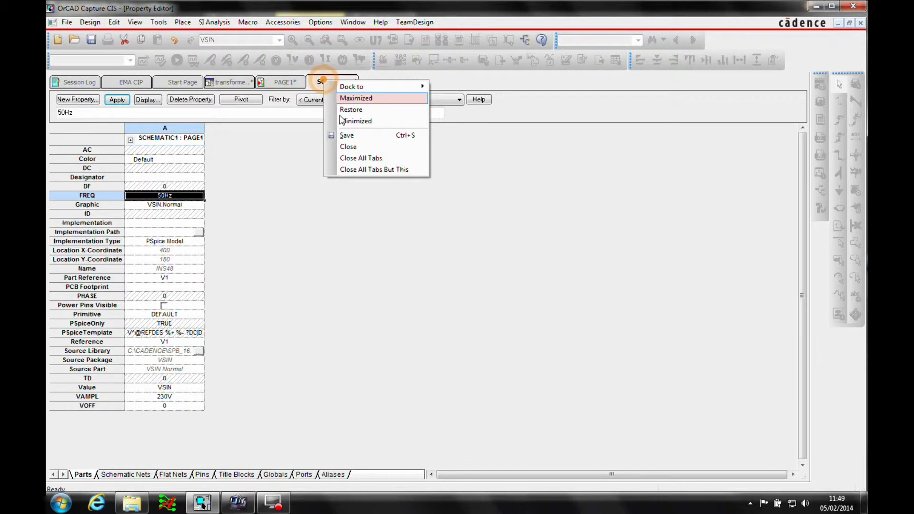
click(348, 144)
click(414, 292)
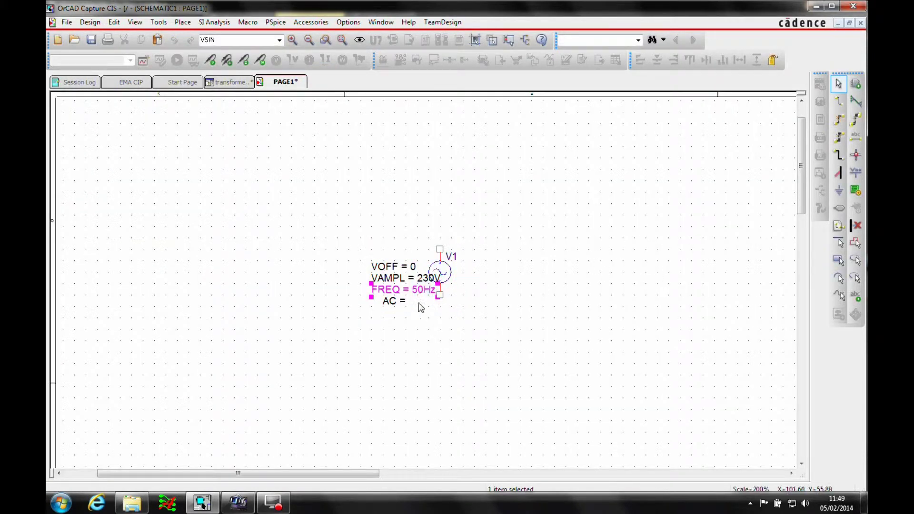
Attach a 0/SOURCE ground to V1's lower pin, pulled down beneath the source.
click(618, 306)
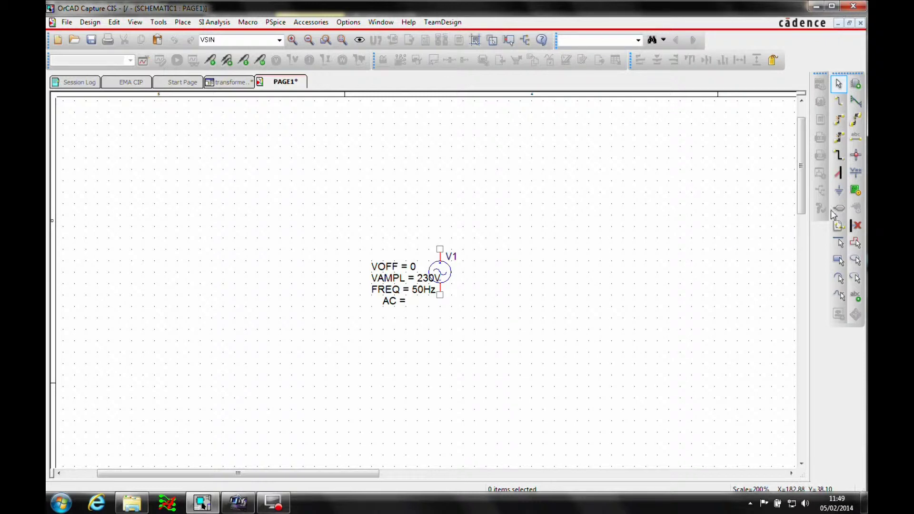
click(840, 191)
click(358, 232)
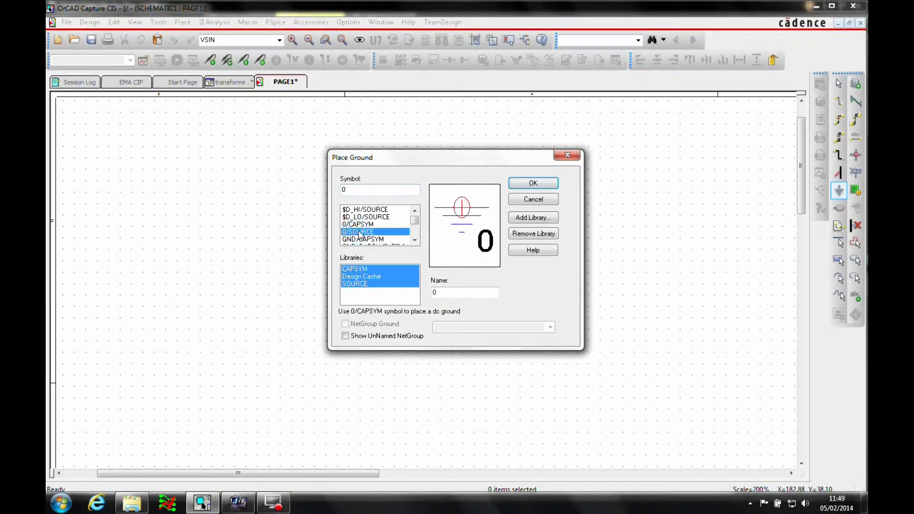
click(548, 186)
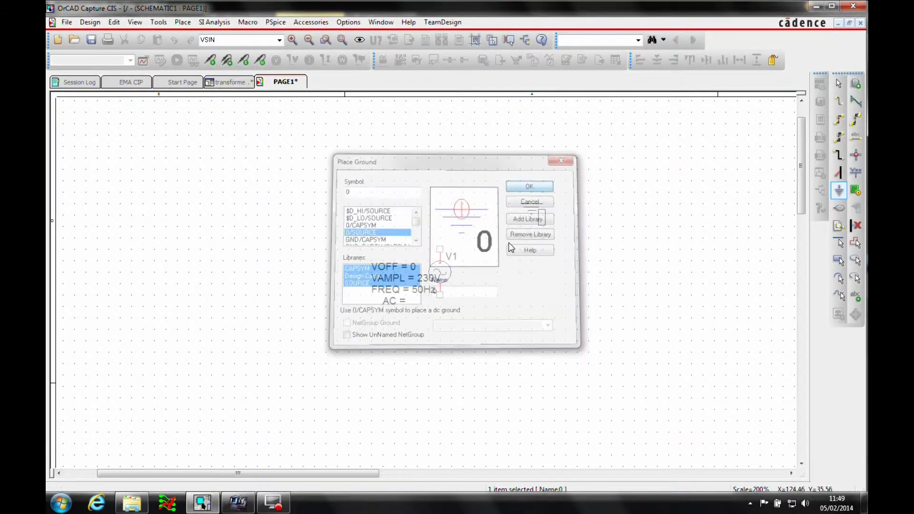
click(439, 295)
key(Escape)
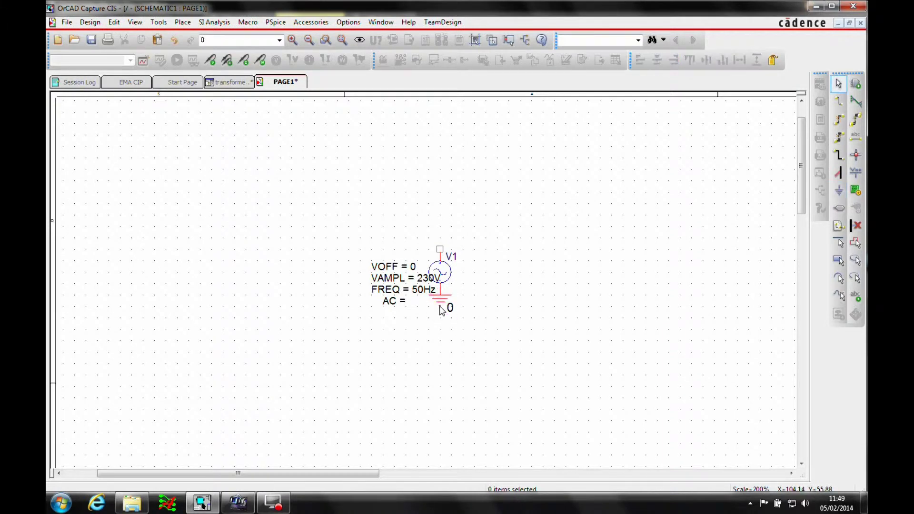
drag(439, 306, 441, 377)
click(515, 341)
Copy the ground and place a second one to the right of V1.
key(o)
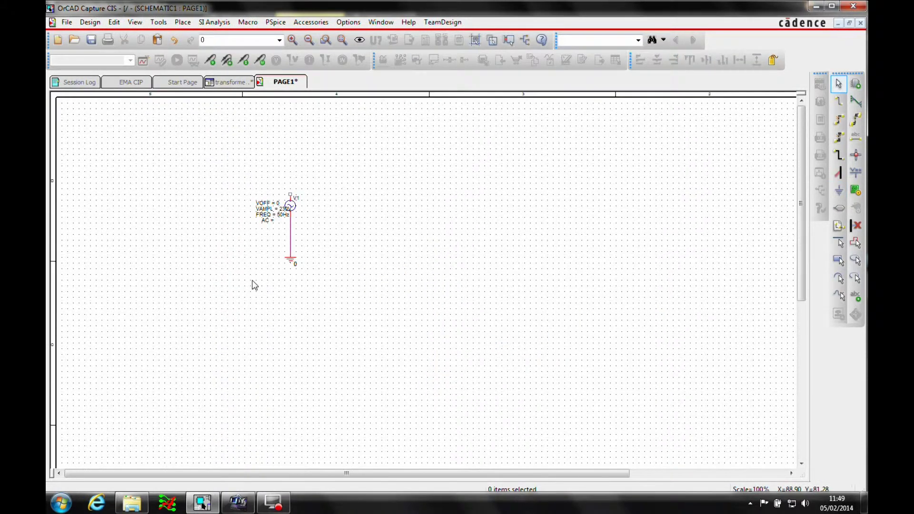
click(292, 263)
key(ctrl+c)
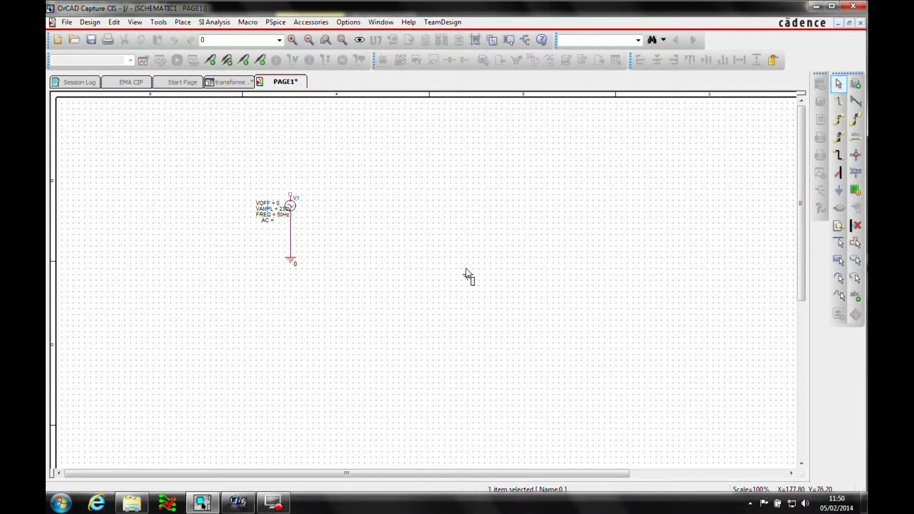
key(ctrl+v)
click(481, 257)
click(640, 266)
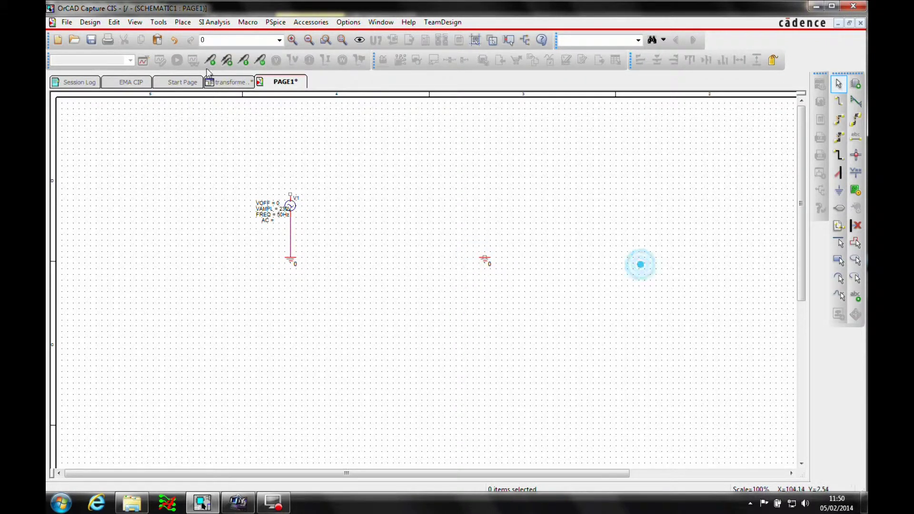
Place resistor R1 horizontally above V1 and an upright resistor R2 to its right.
click(183, 22)
mouse_move(219, 70)
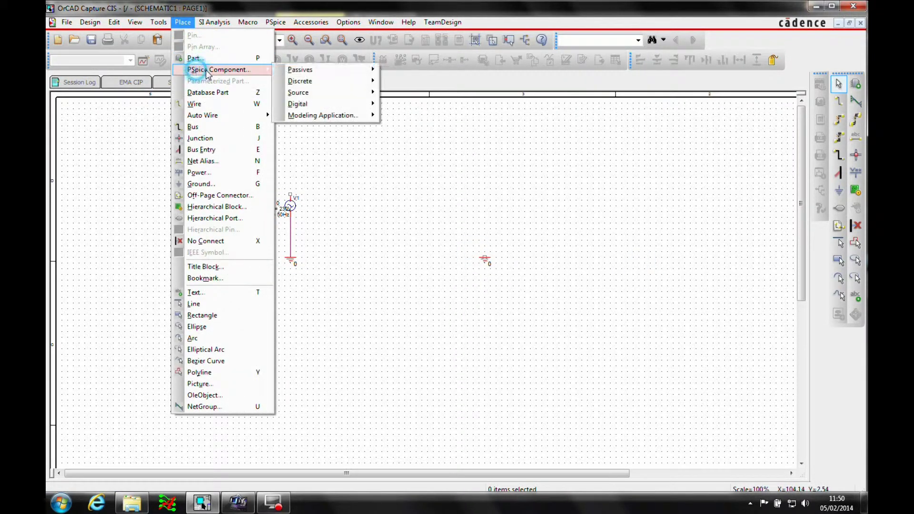
mouse_move(300, 67)
click(404, 67)
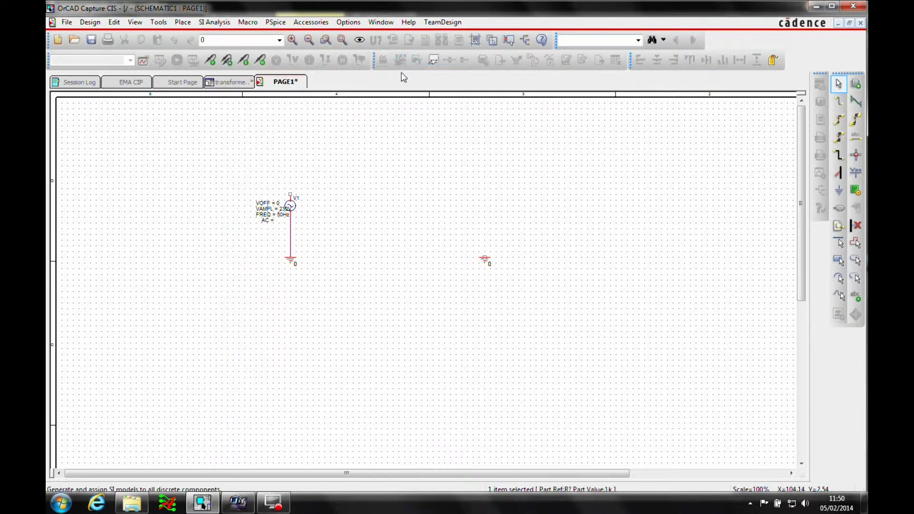
click(362, 162)
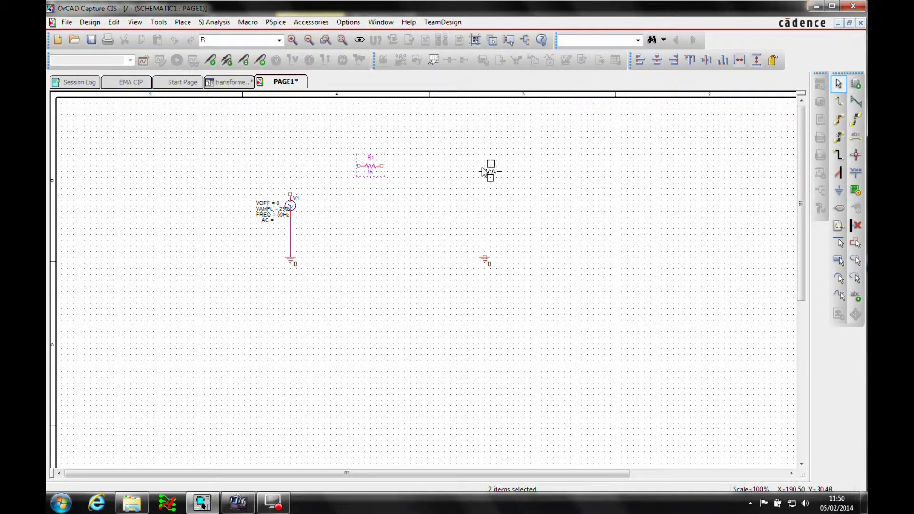
key(r)
click(487, 172)
key(Escape)
Set R2 to 100R, copy it below as R3, and set R1 to 0.1R.
double_click(504, 183)
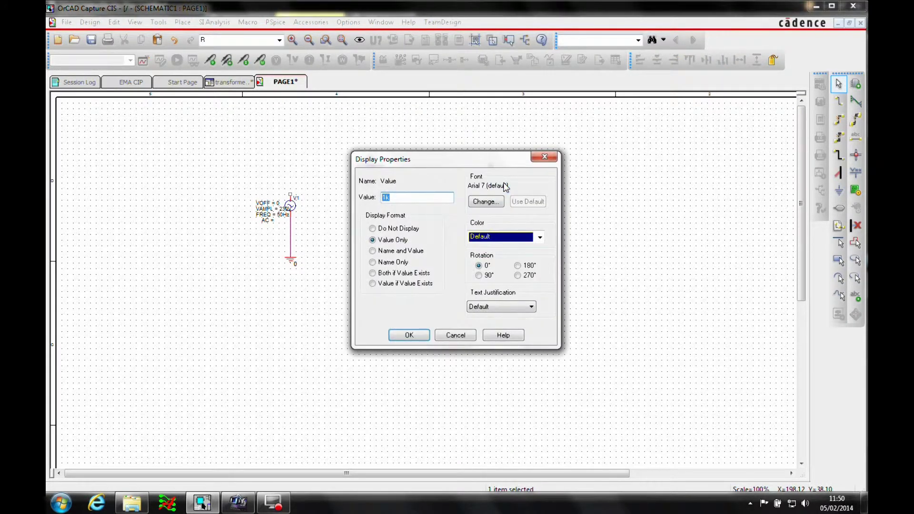
text(R)
key(Return)
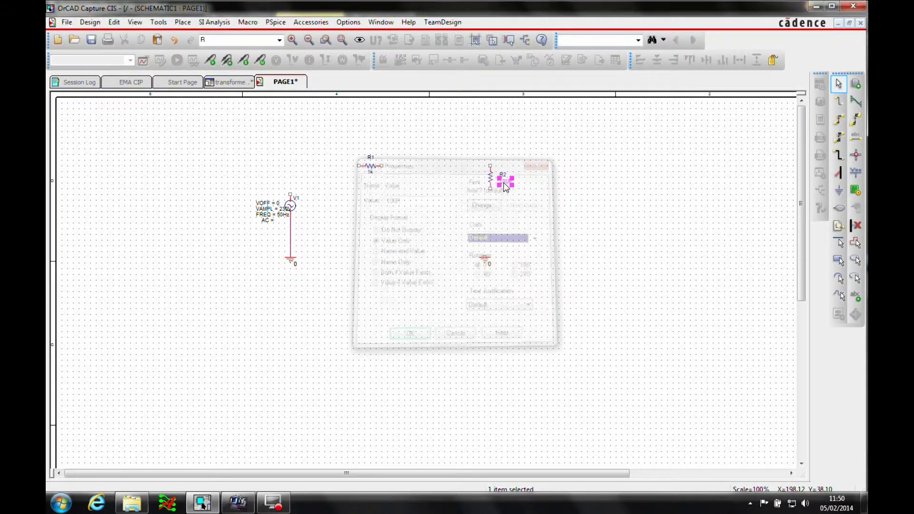
click(491, 180)
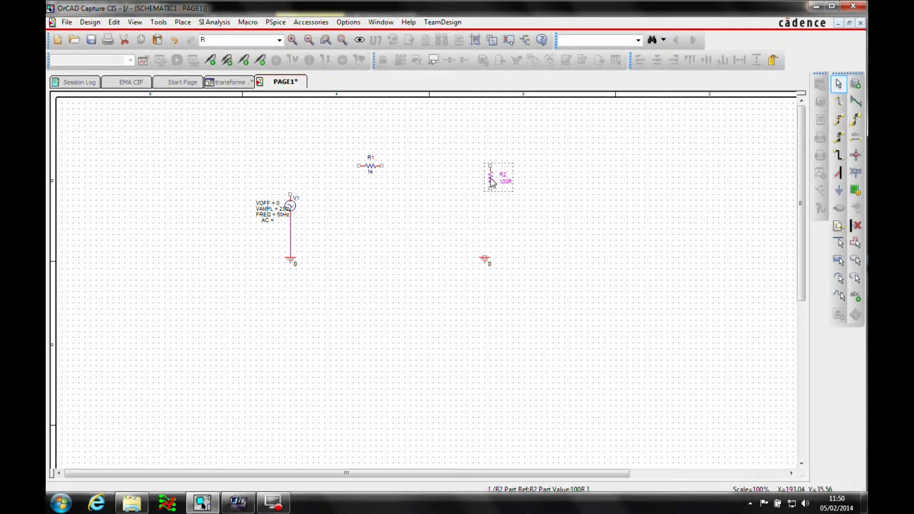
drag(492, 182, 493, 215)
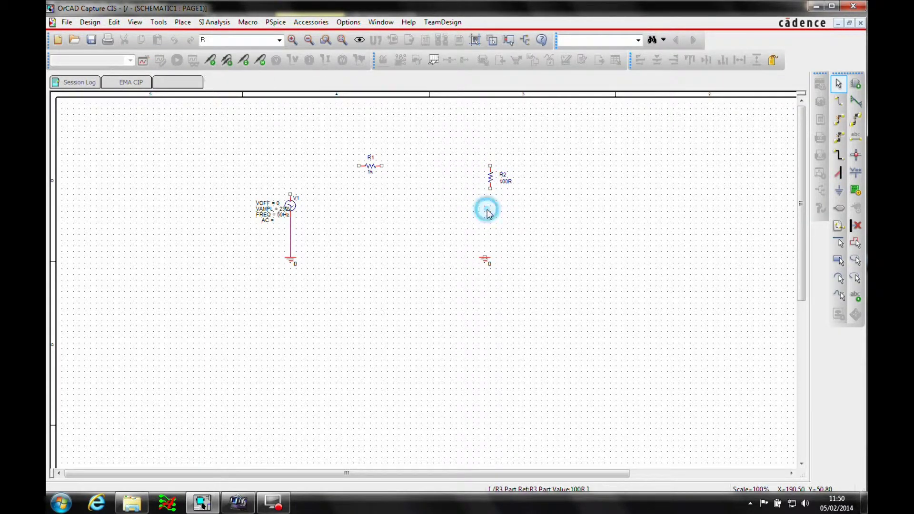
click(369, 174)
double_click(370, 175)
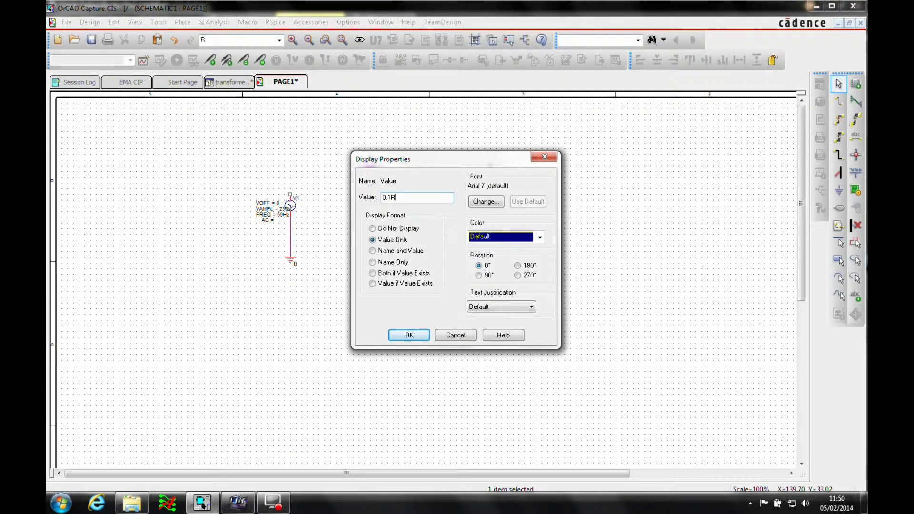
click(409, 336)
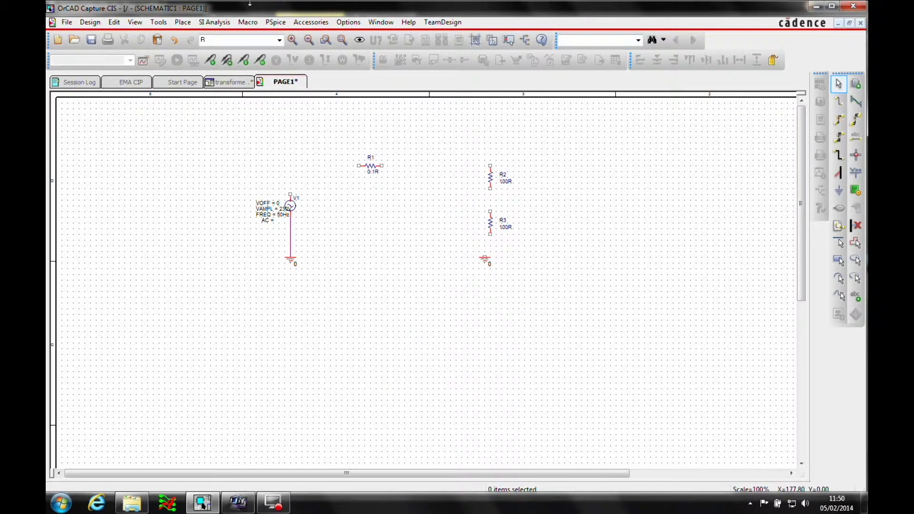
Place upright inductor L1 below R1, then paste L2 and L3 stacked and joined.
click(182, 22)
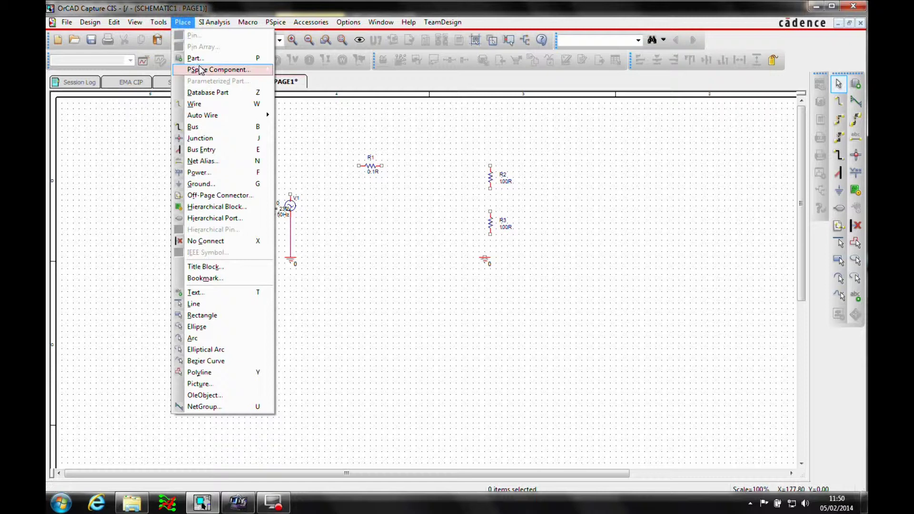
mouse_move(200, 70)
mouse_move(350, 71)
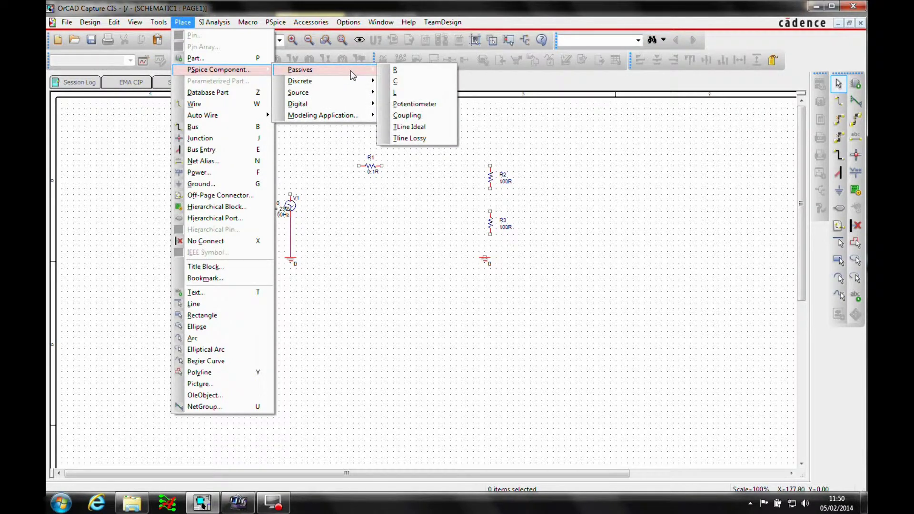
click(404, 93)
key(r)
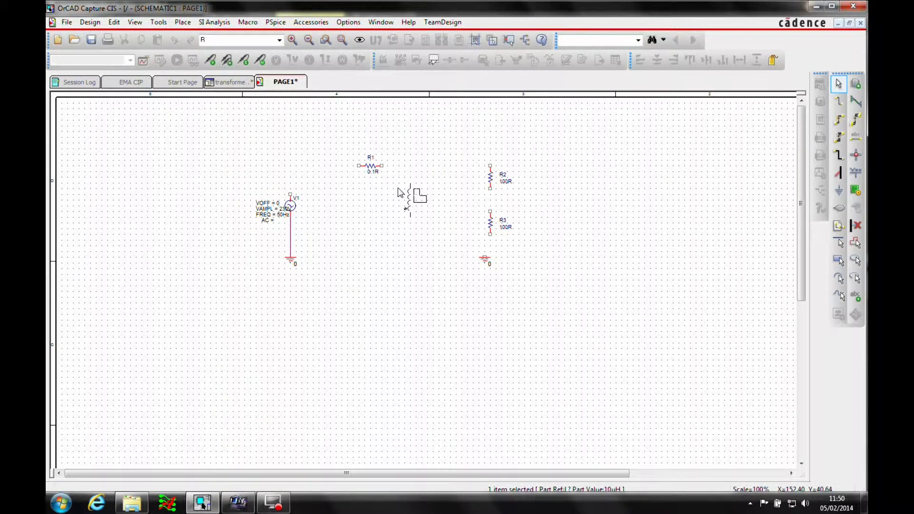
click(371, 198)
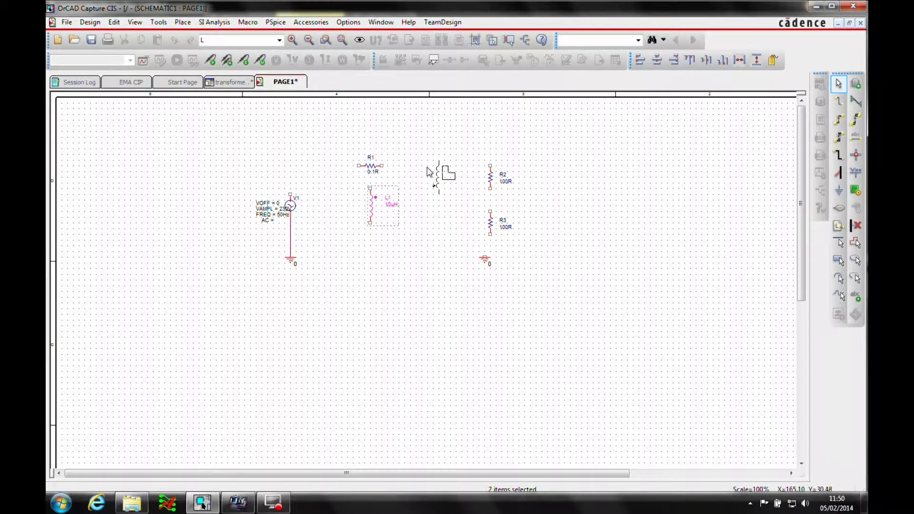
key(Escape)
key(ctrl+v)
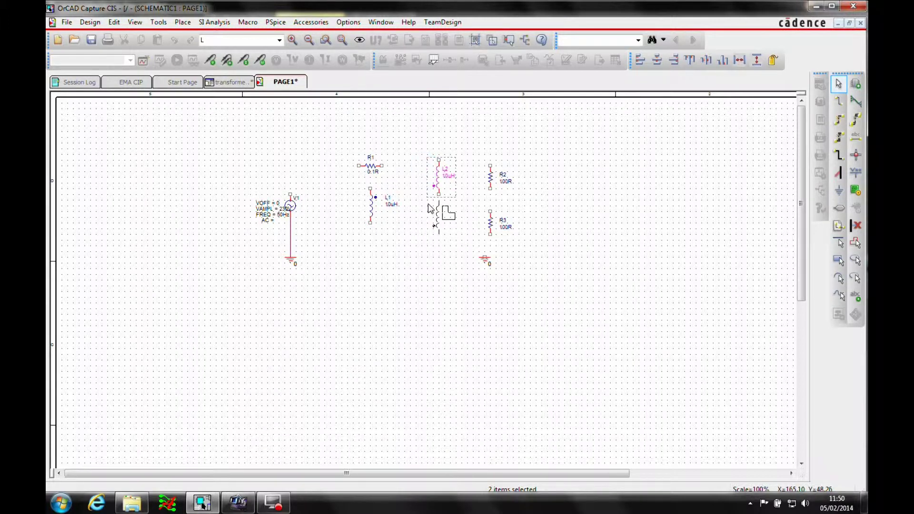
click(428, 202)
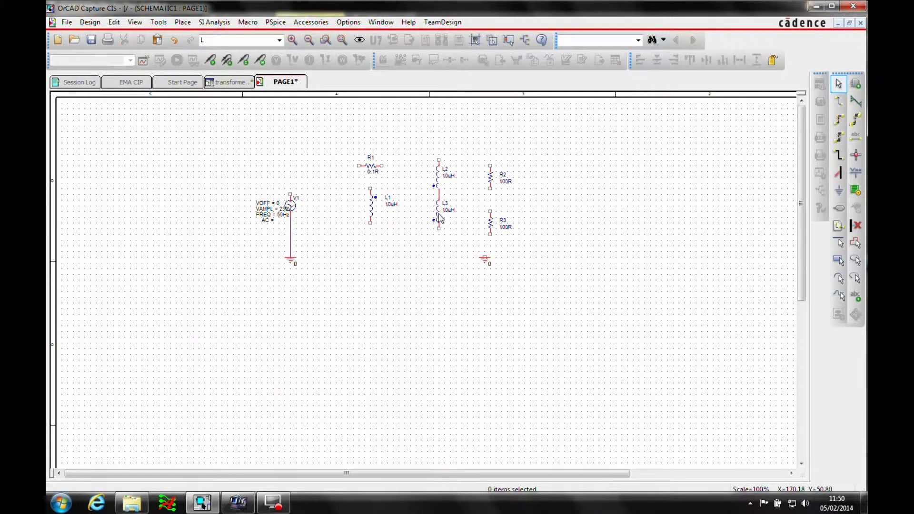
key(ctrl+v)
click(439, 241)
Set L2 and L3 to 100 and L1 to 800.
key(i)
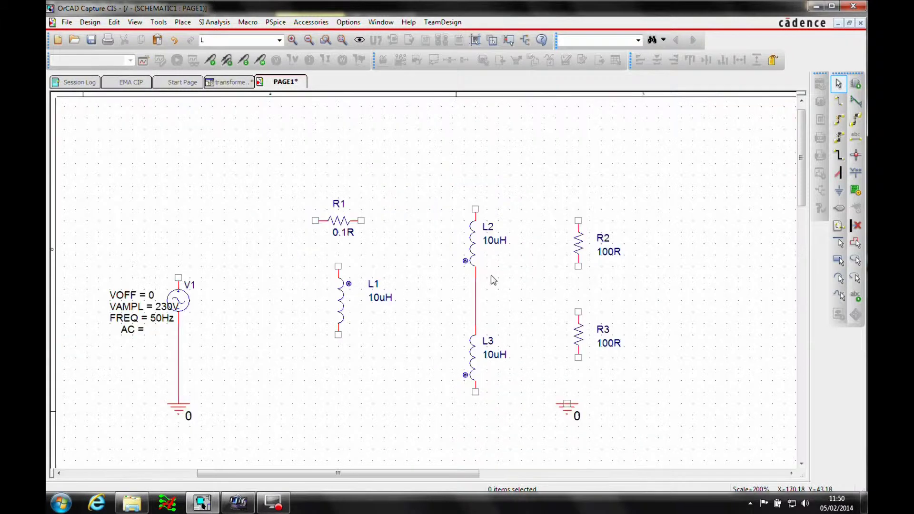
double_click(490, 240)
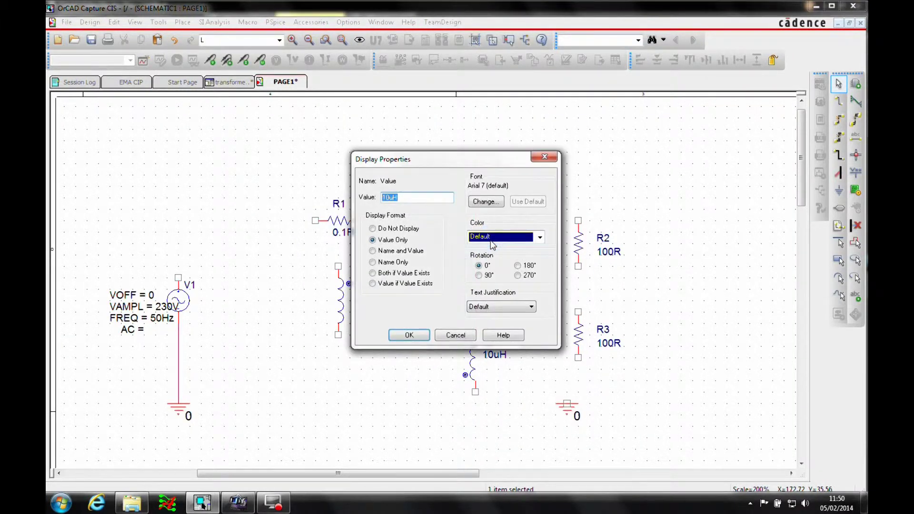
text(100)
key(Return)
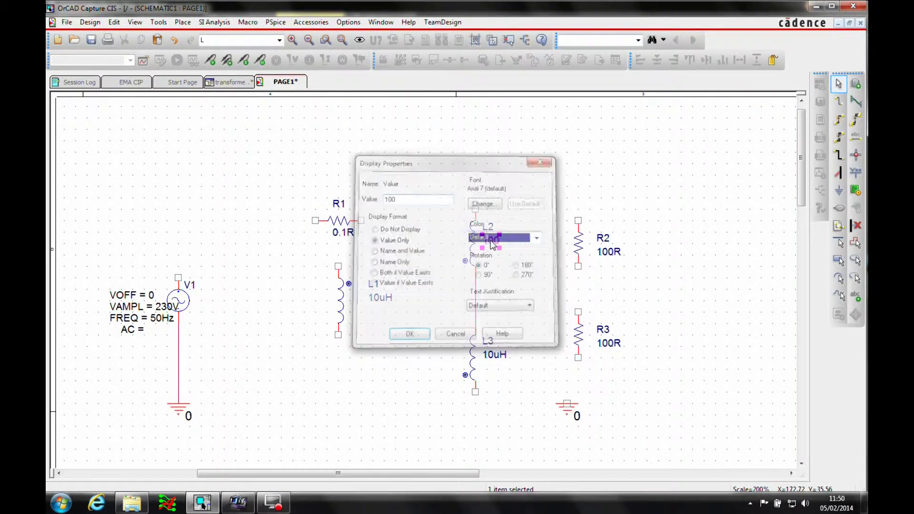
double_click(495, 355)
text(10)
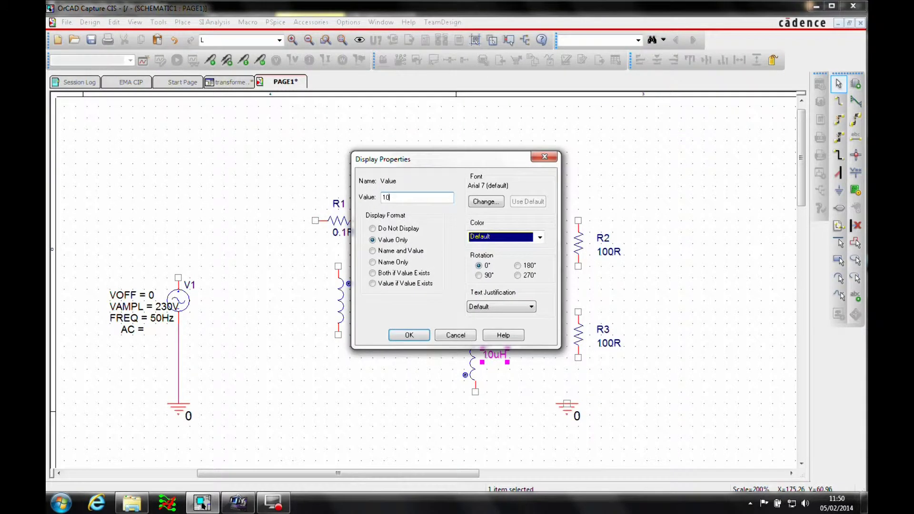
text(0)
key(Return)
click(380, 299)
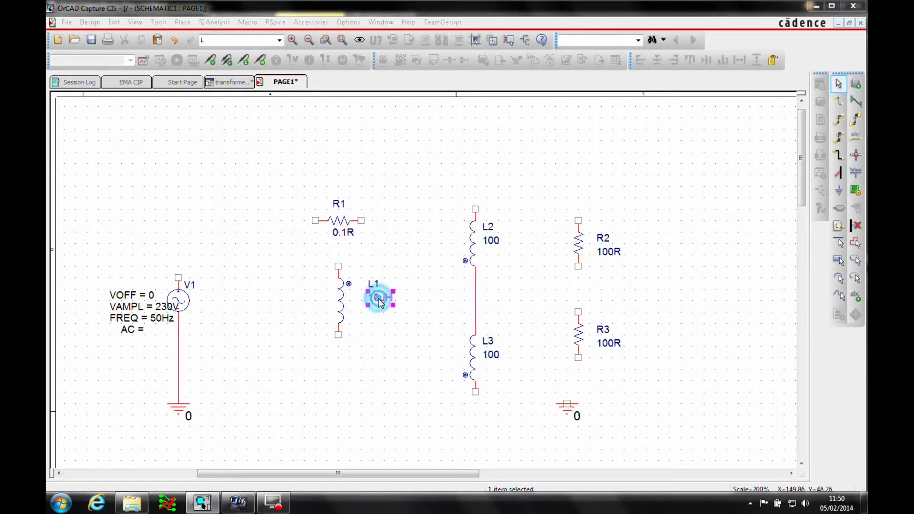
double_click(379, 299)
text(800)
key(Return)
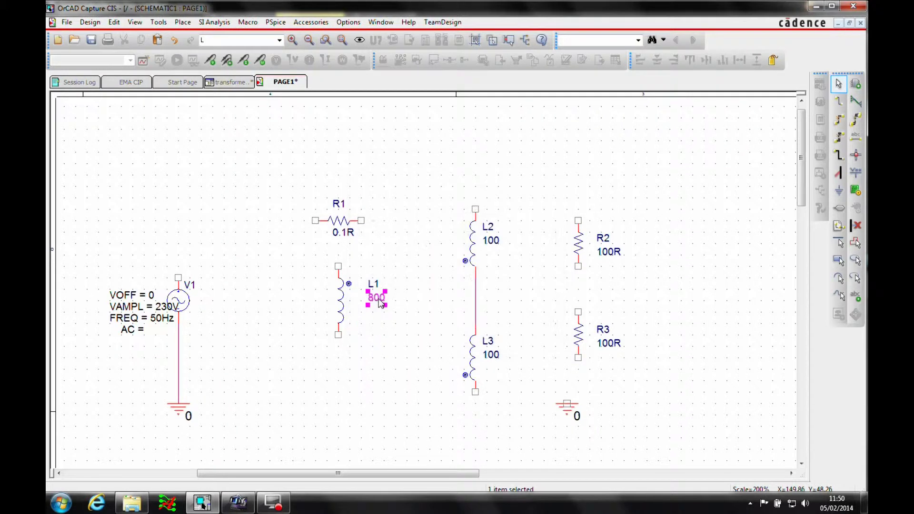
Move R1 above V1 and wire the V1–R1–L1 primary loop back to ground.
drag(337, 220, 259, 223)
click(337, 323)
key(w)
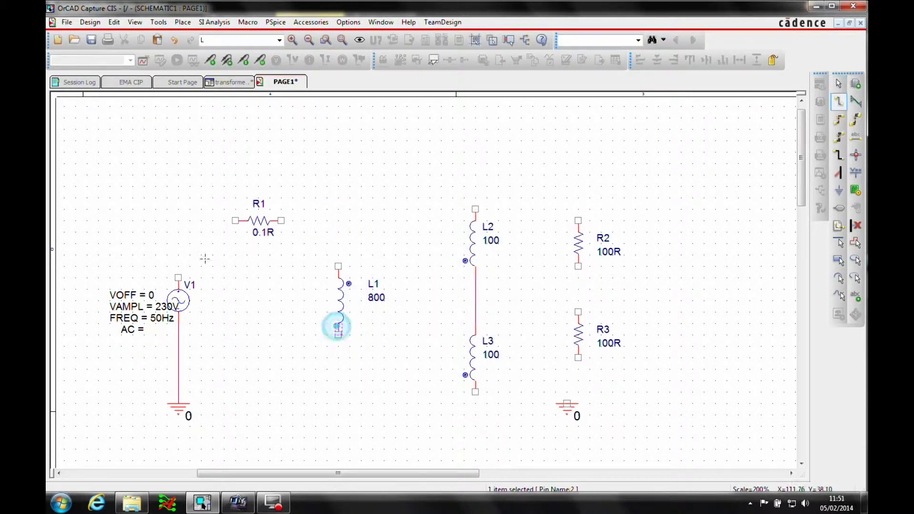
click(177, 277)
click(235, 221)
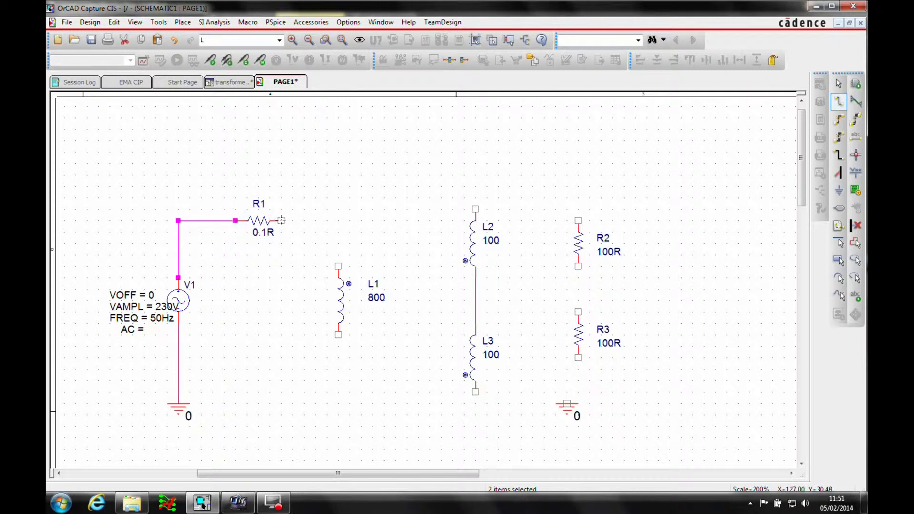
click(282, 220)
click(338, 266)
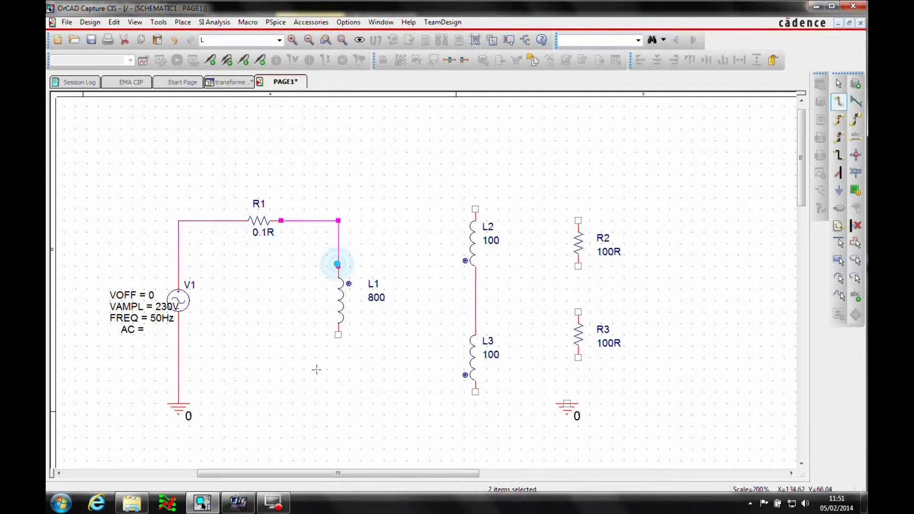
click(338, 334)
click(178, 369)
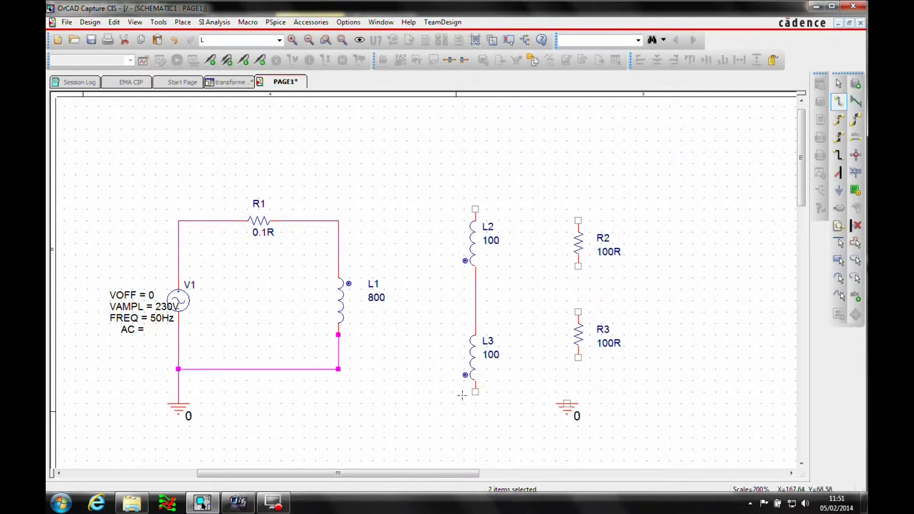
key(Escape)
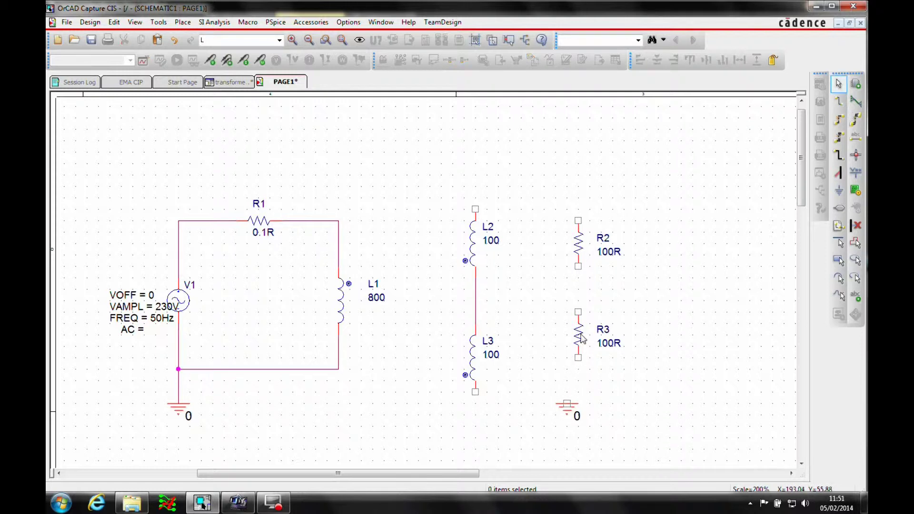
Line up R2 and R3, and wire the second ground to the L2–L3 junction.
drag(578, 336, 601, 358)
drag(575, 245, 598, 245)
drag(567, 415, 532, 325)
key(w)
click(533, 312)
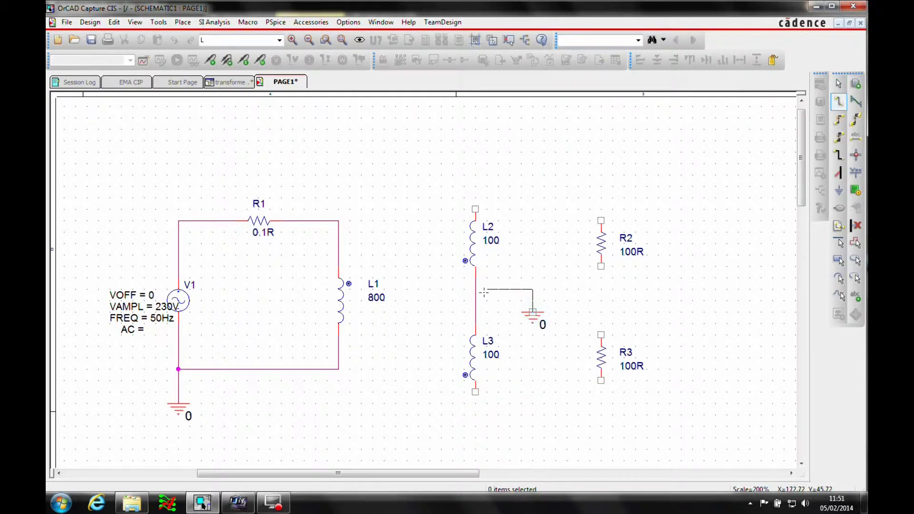
click(475, 289)
Wire R3 to R2 and L3's bottom, and R2's top to L2, then nudge L3 up.
click(601, 335)
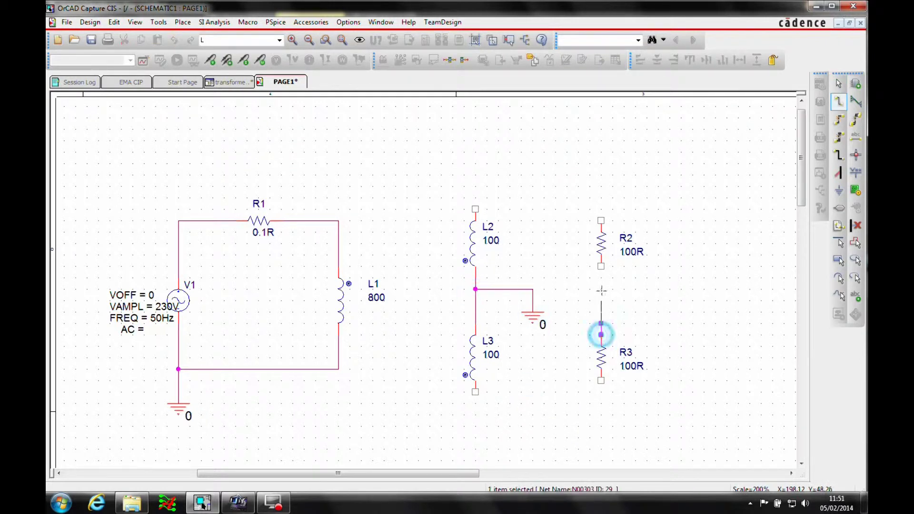
click(601, 266)
click(601, 380)
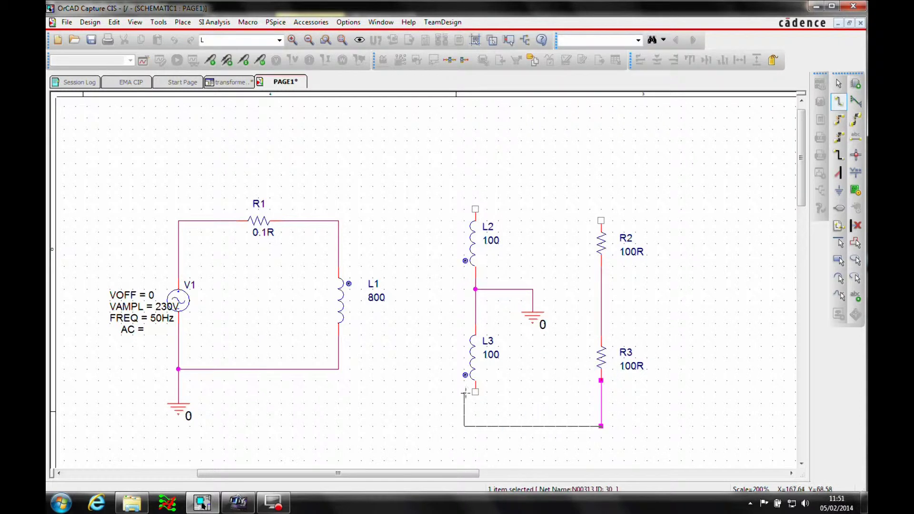
click(475, 392)
click(601, 219)
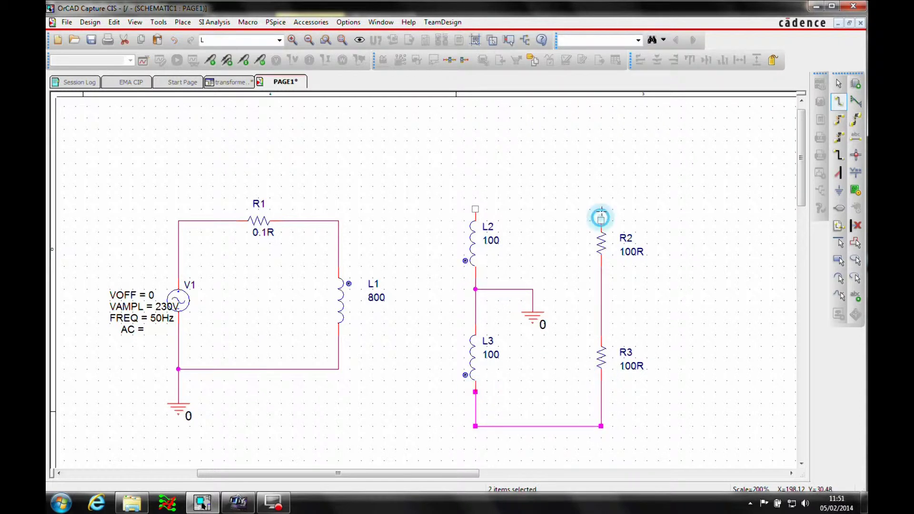
click(475, 175)
click(475, 209)
key(Escape)
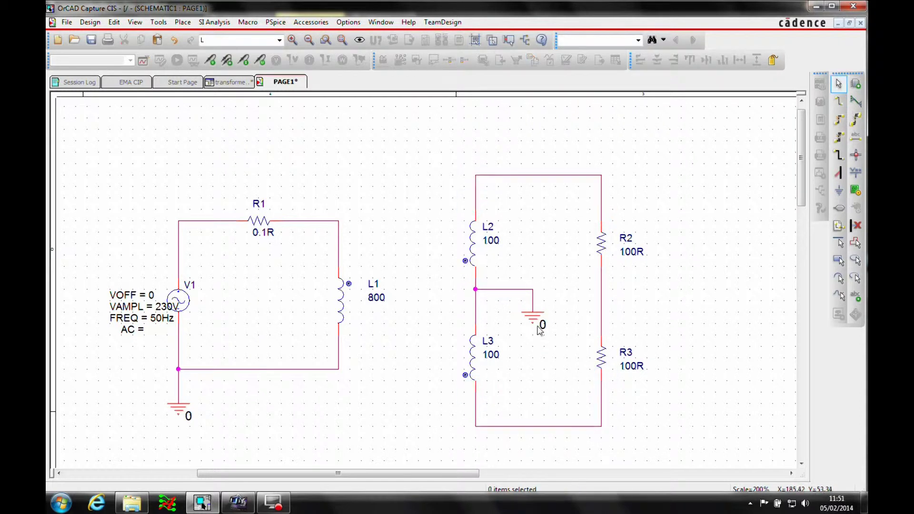
drag(472, 368, 471, 357)
click(731, 331)
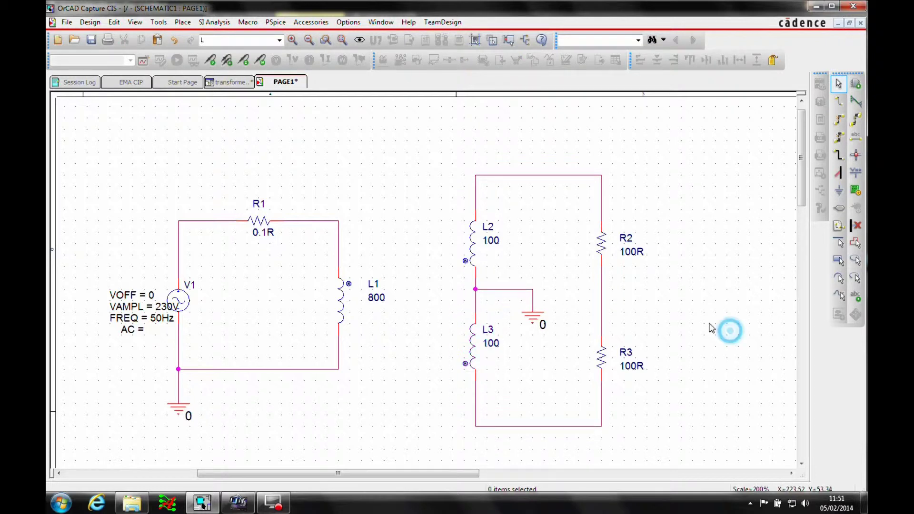
Add the net alias 'primary' on the V1–R1 wire.
click(857, 139)
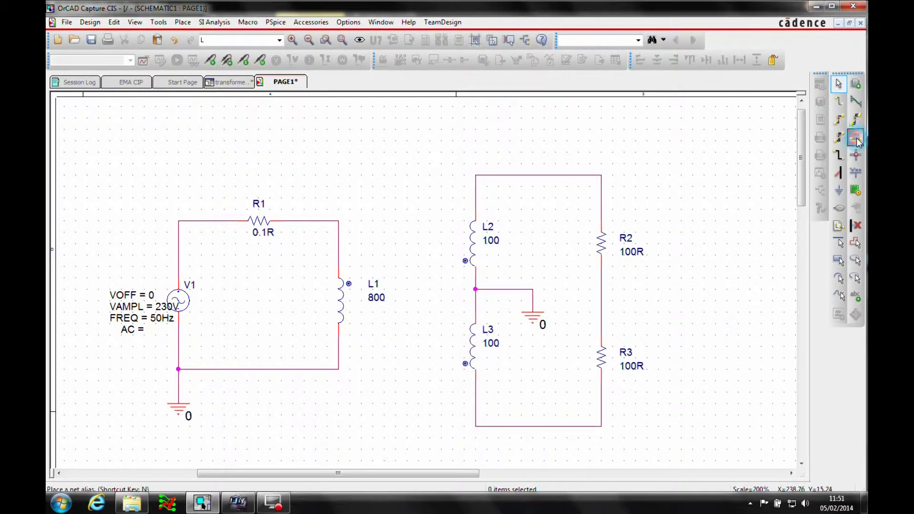
text(PRIMA)
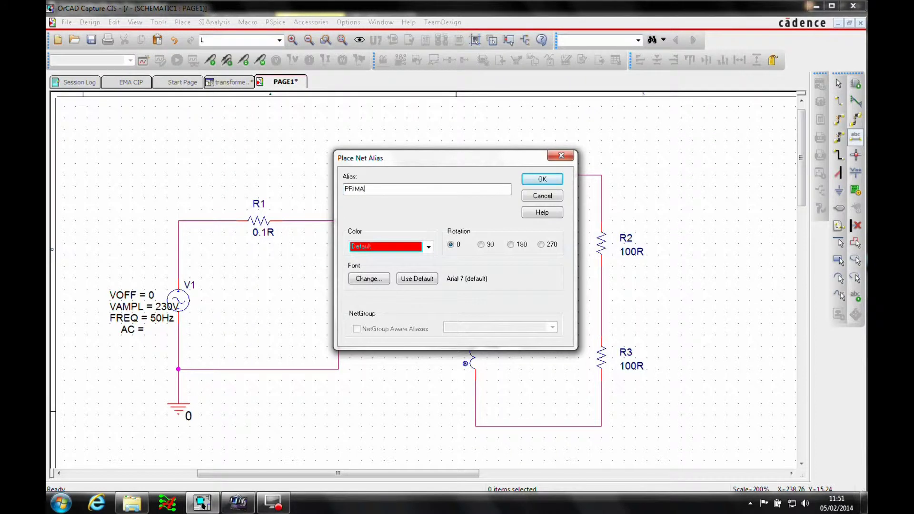
key(BackSpace)
key(BackSpace)
text(pr)
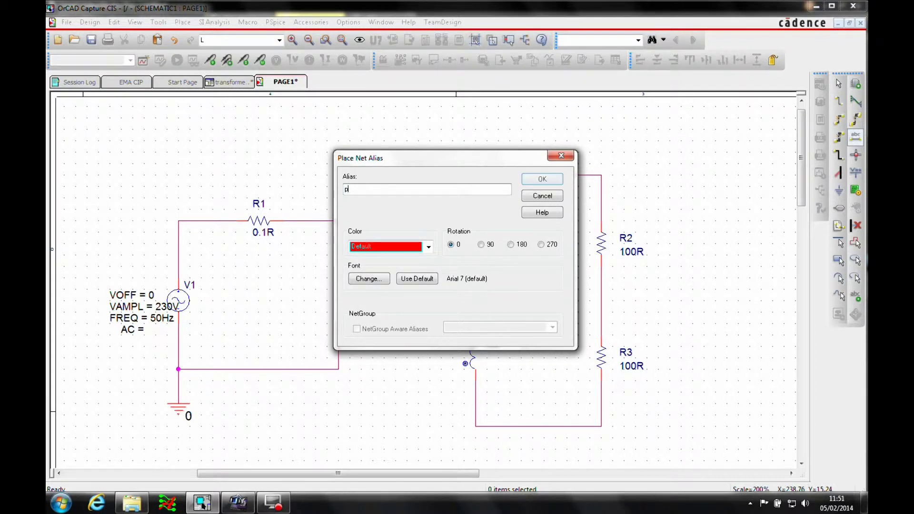
click(531, 179)
click(190, 221)
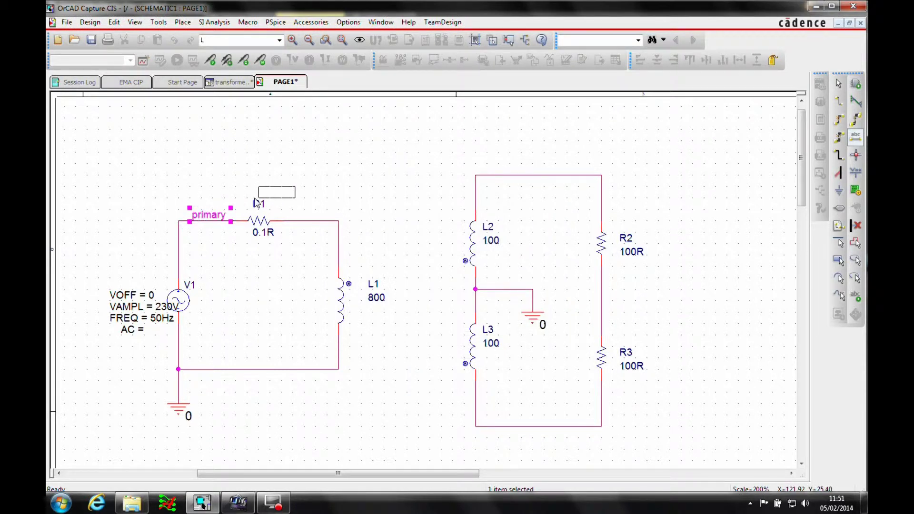
Label the top secondary wire 'secondary1' and the bottom wire 'secondary2'.
text(n)
text(s)
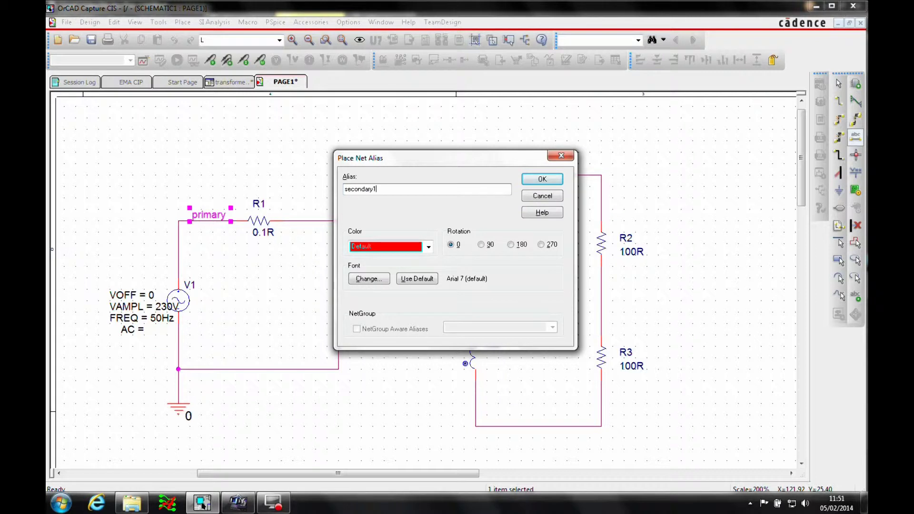
click(542, 180)
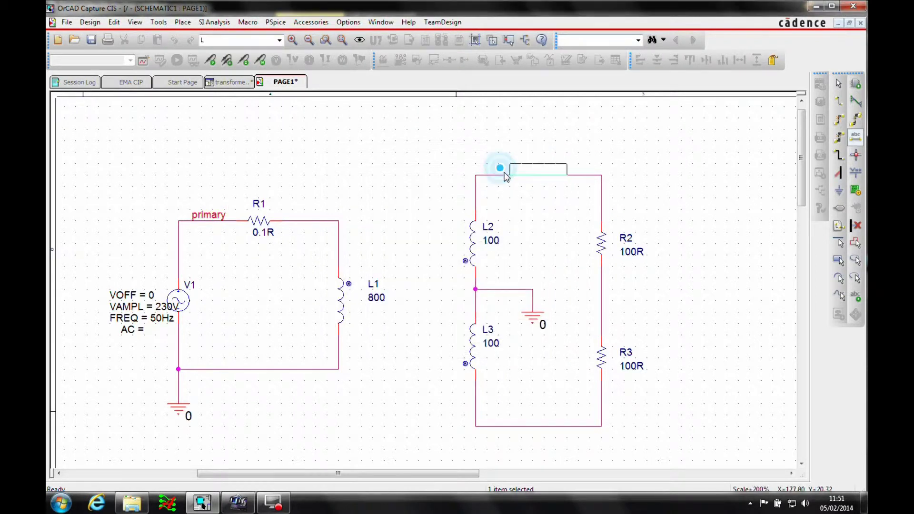
click(504, 176)
key(n)
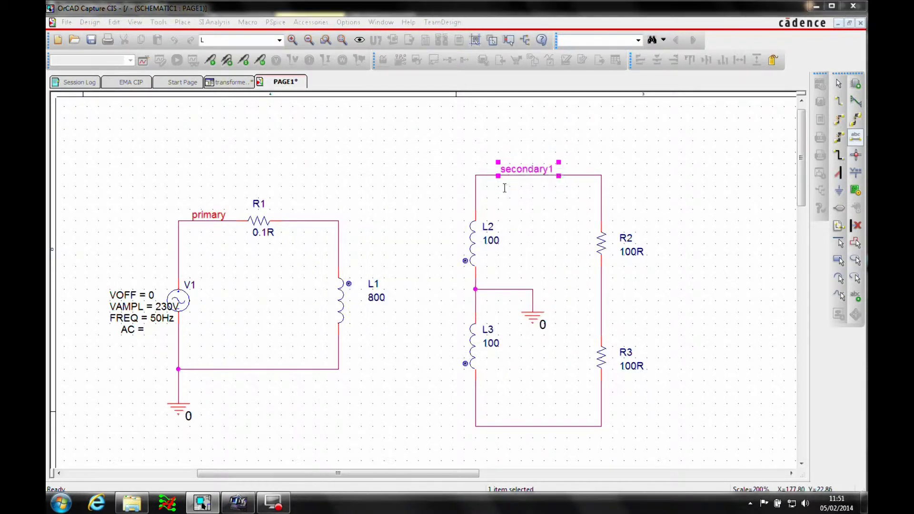
click(505, 188)
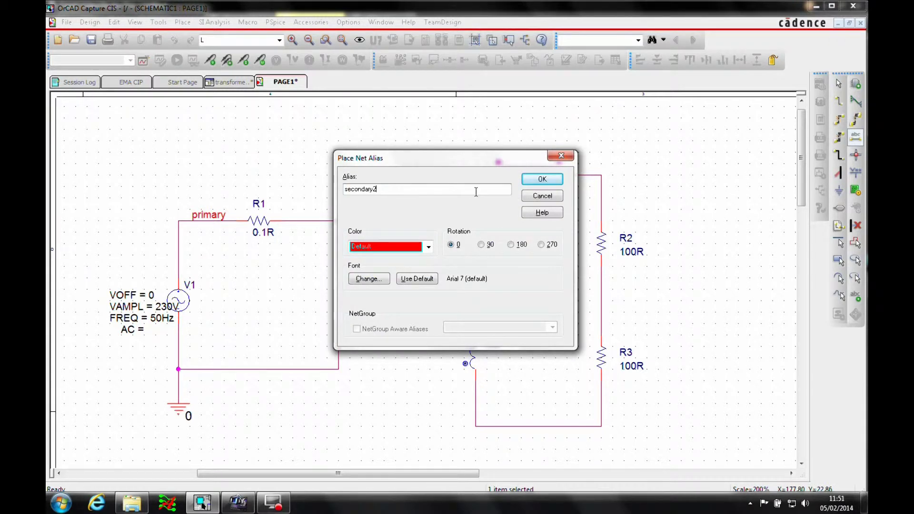
click(547, 179)
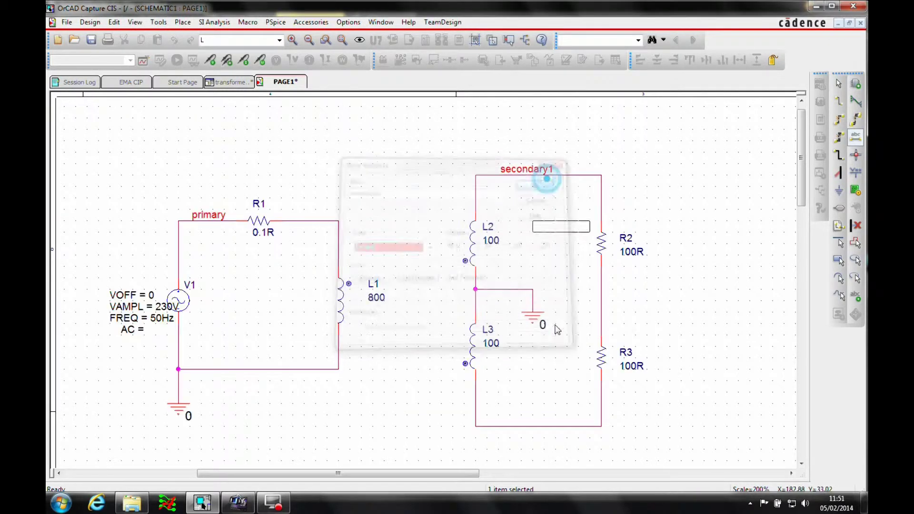
click(511, 428)
key(Escape)
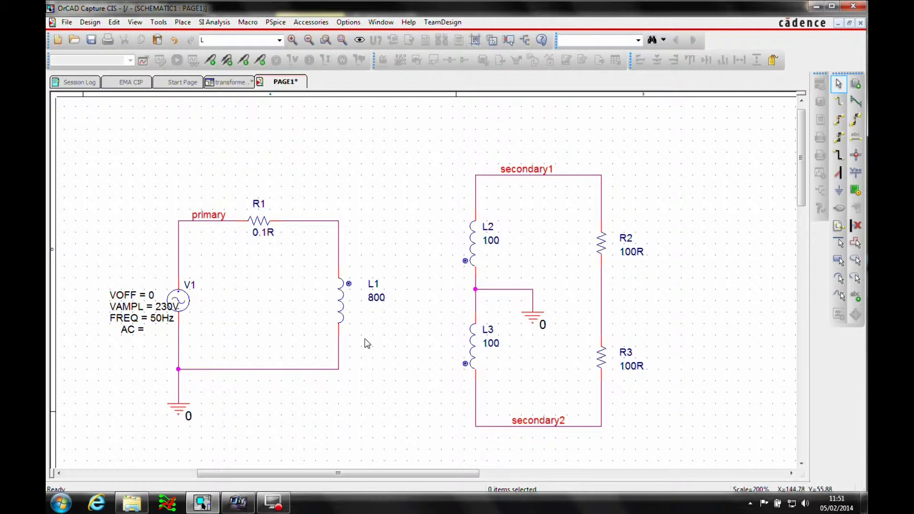
Add the magnetic.olb library to the PSpice part list.
click(183, 21)
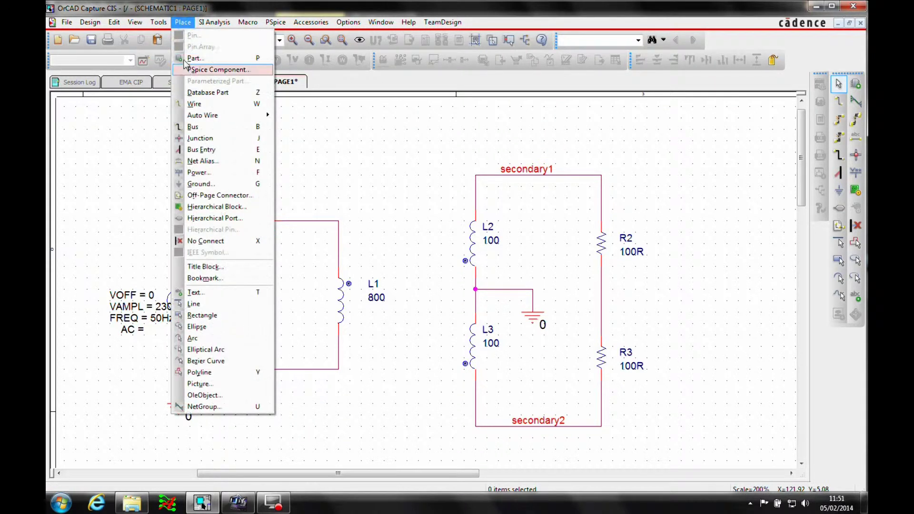
click(188, 58)
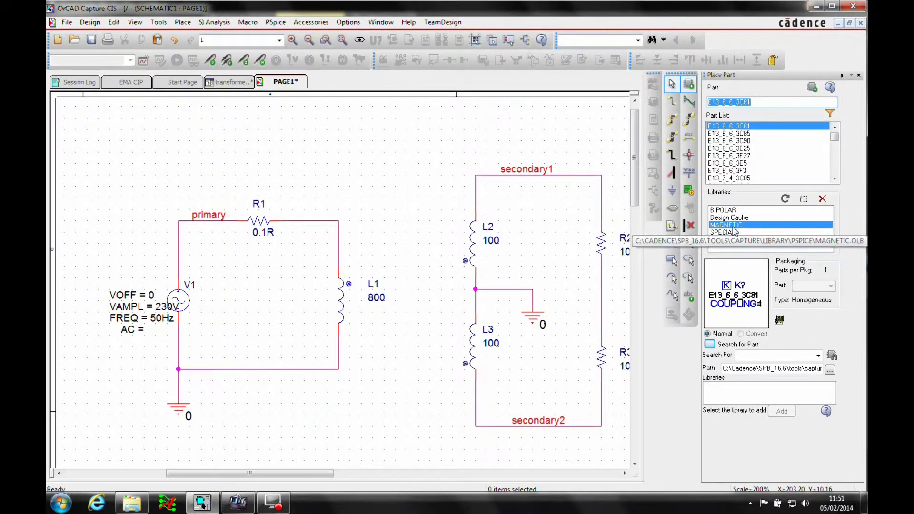
click(805, 199)
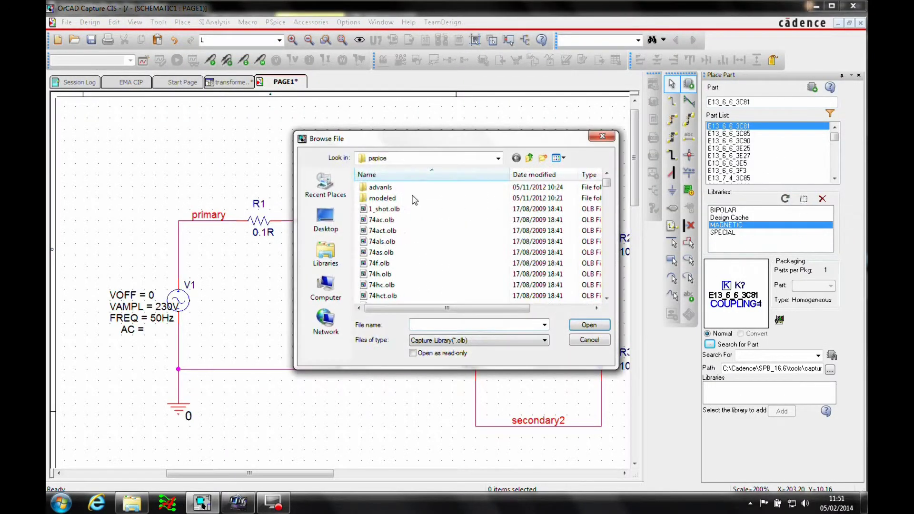
click(439, 324)
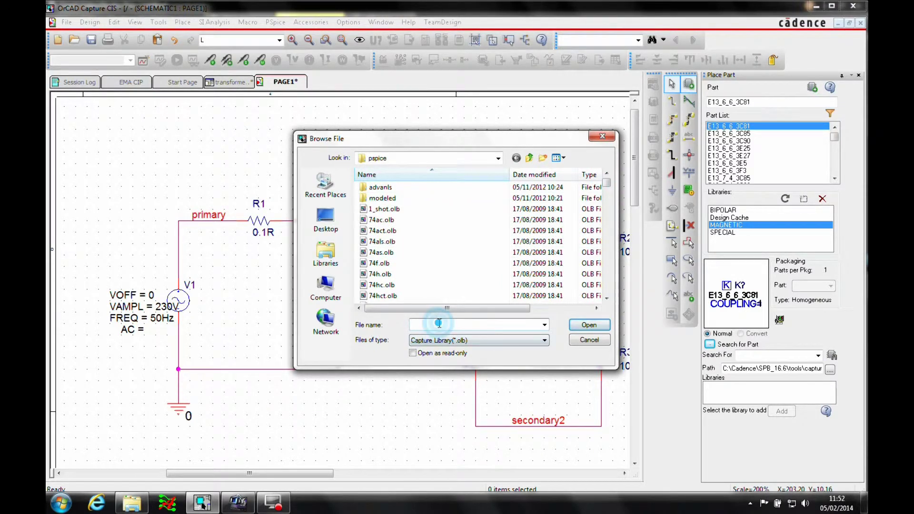
text(ma)
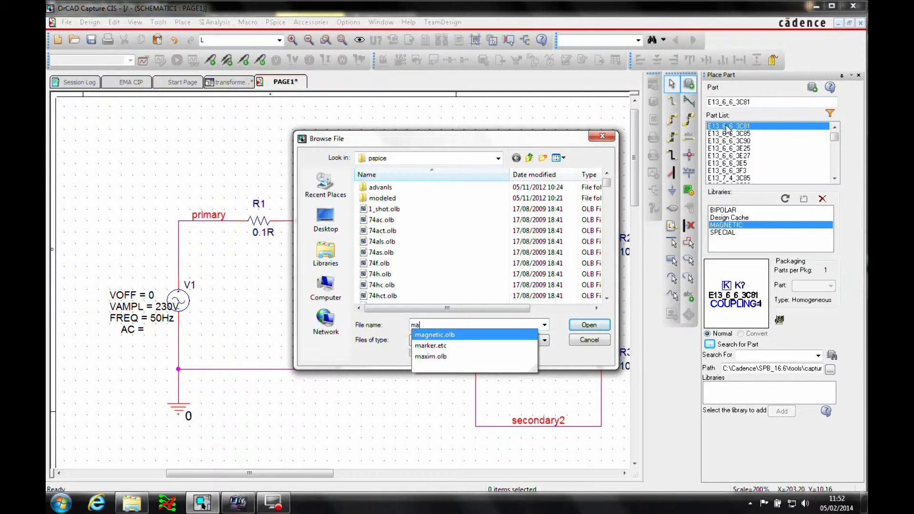
click(589, 325)
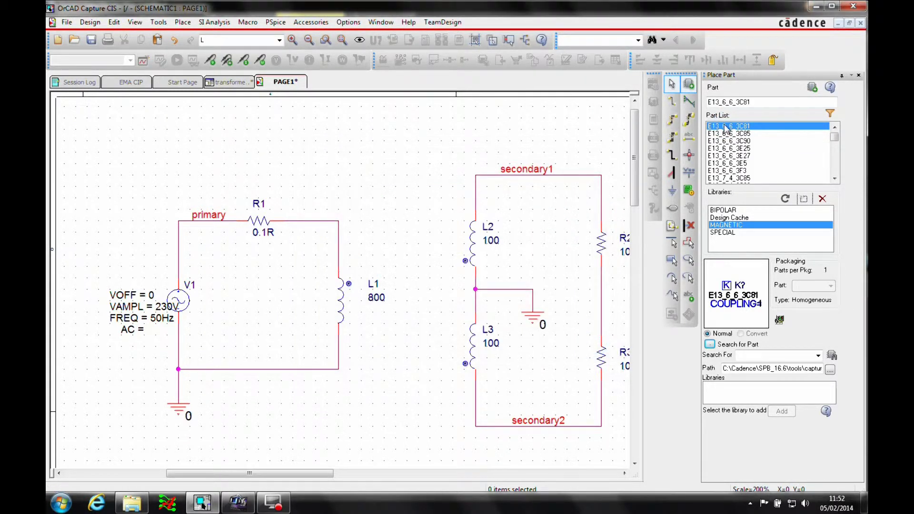
Place the E13_6_6_3C81 coupling core as K1 above the primary circuit.
double_click(725, 127)
click(334, 124)
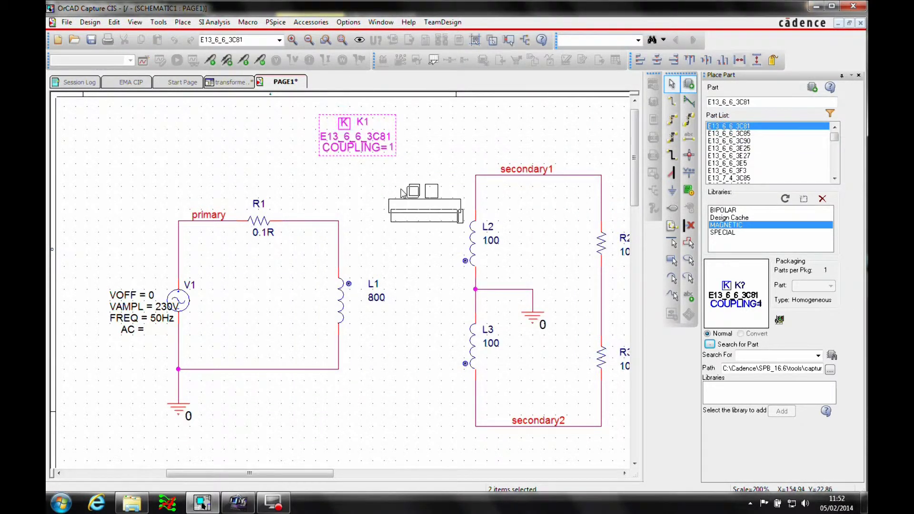
key(Escape)
click(414, 200)
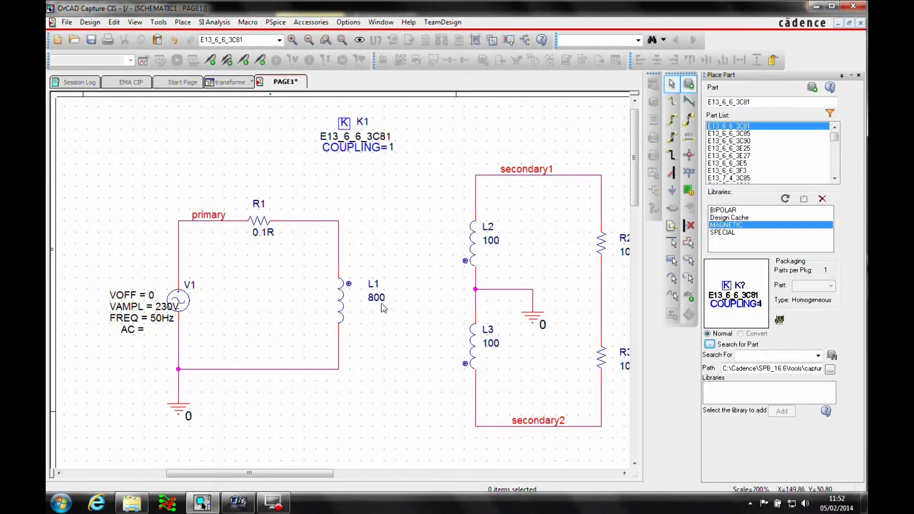
Enter inductors L1, L2 and L3 in K1's property editor.
double_click(345, 125)
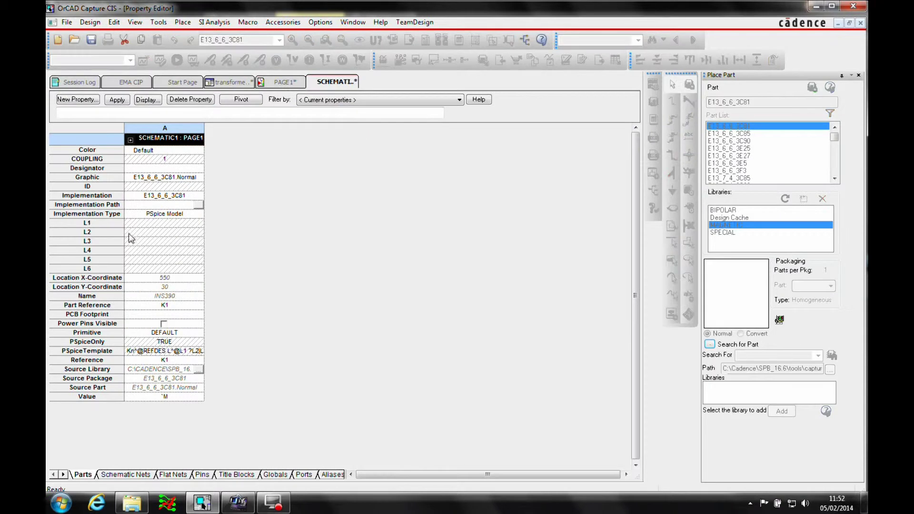
click(147, 223)
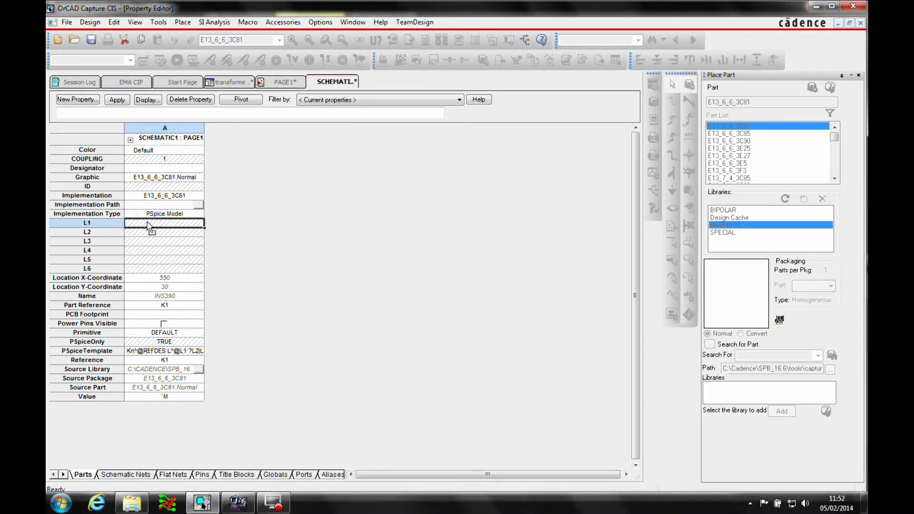
text(L1)
click(156, 233)
text(L2)
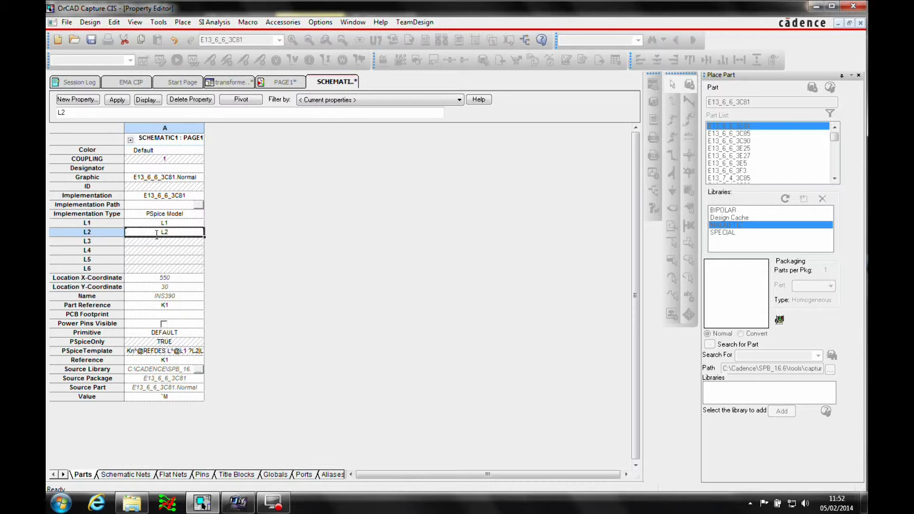
click(148, 241)
text(L3)
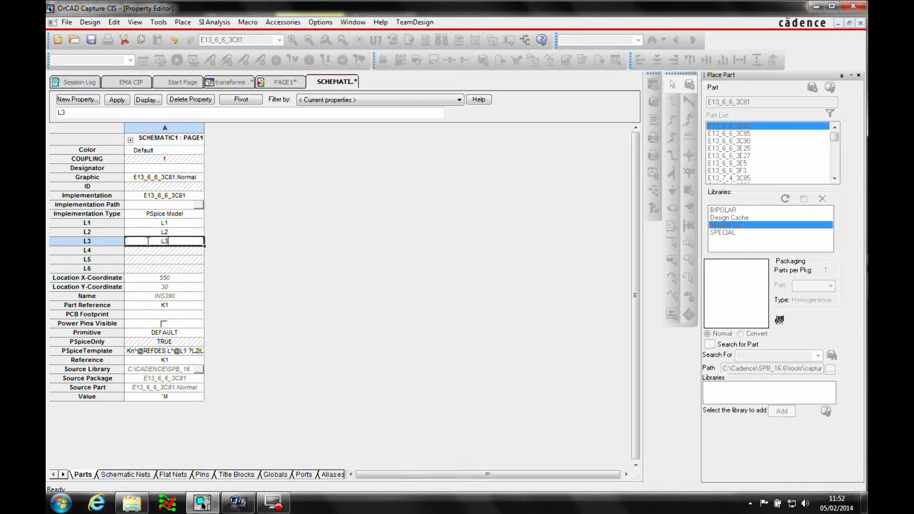
Set the L1, L2 and L3 properties to display Value Only.
drag(96, 224, 93, 243)
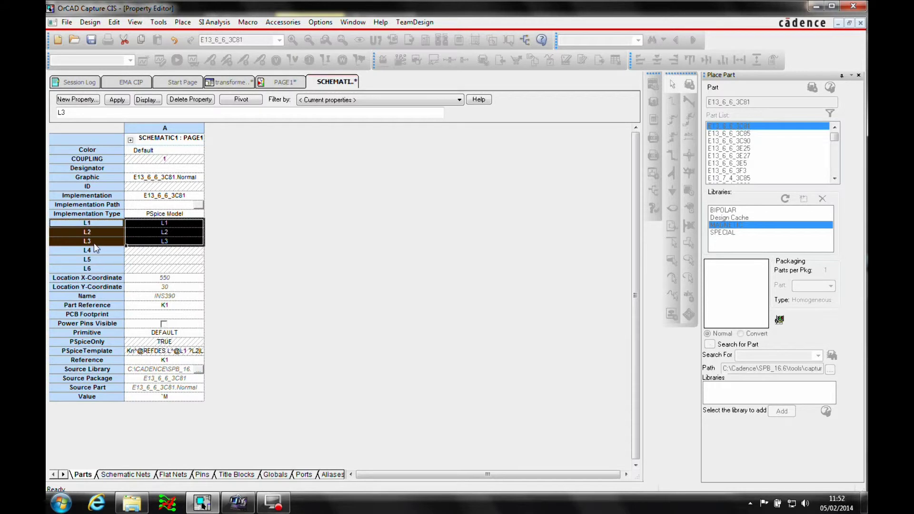
click(147, 100)
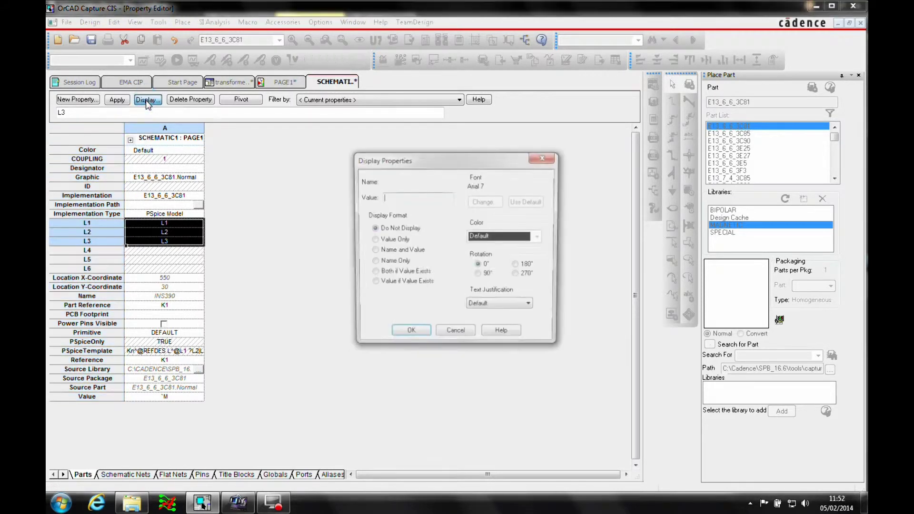
click(374, 241)
click(409, 336)
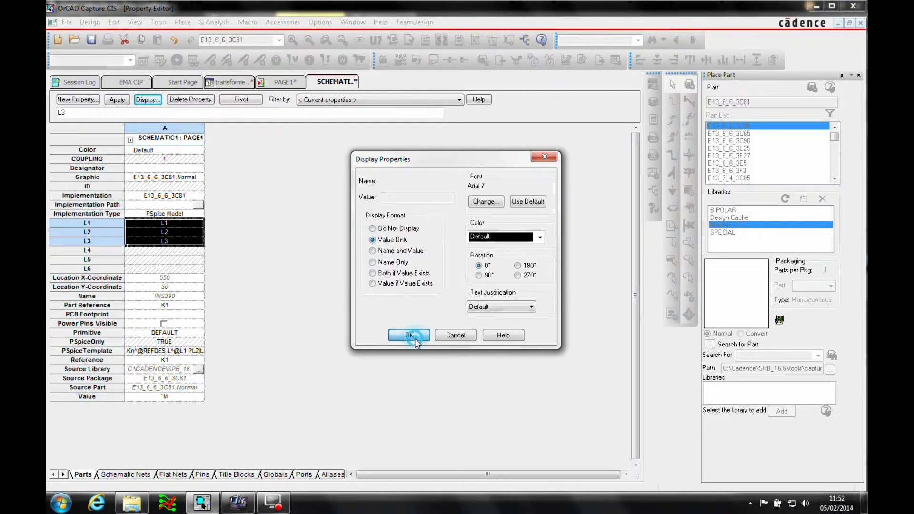
Set K1's COUPLING to 0.99, apply it and close the property editor.
click(176, 159)
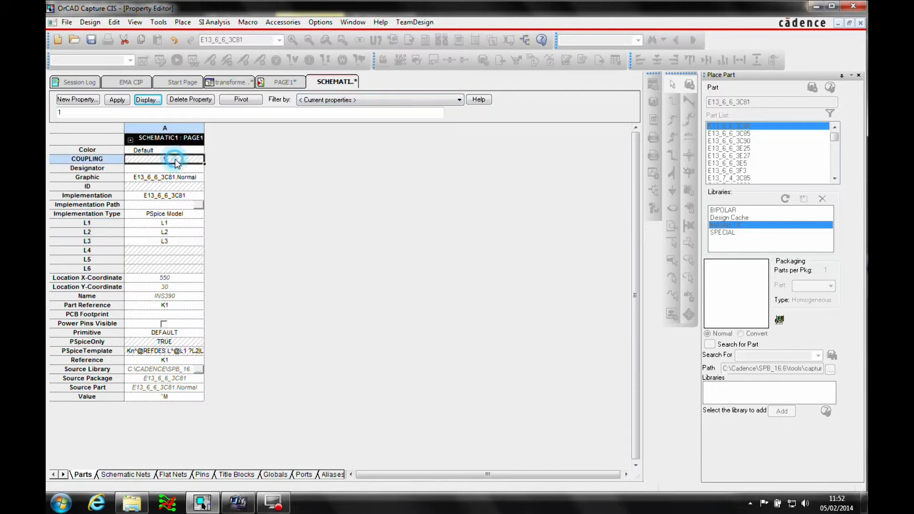
text(0.99)
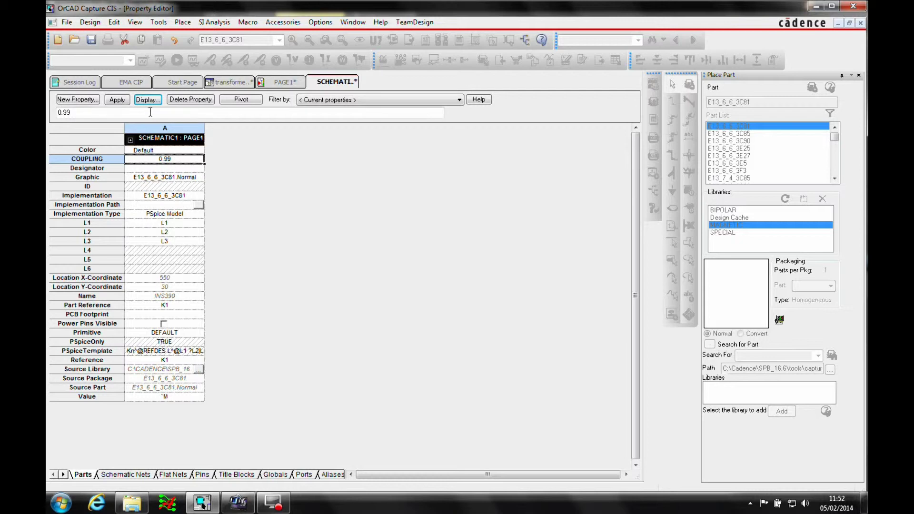
click(117, 101)
right_click(339, 82)
click(367, 142)
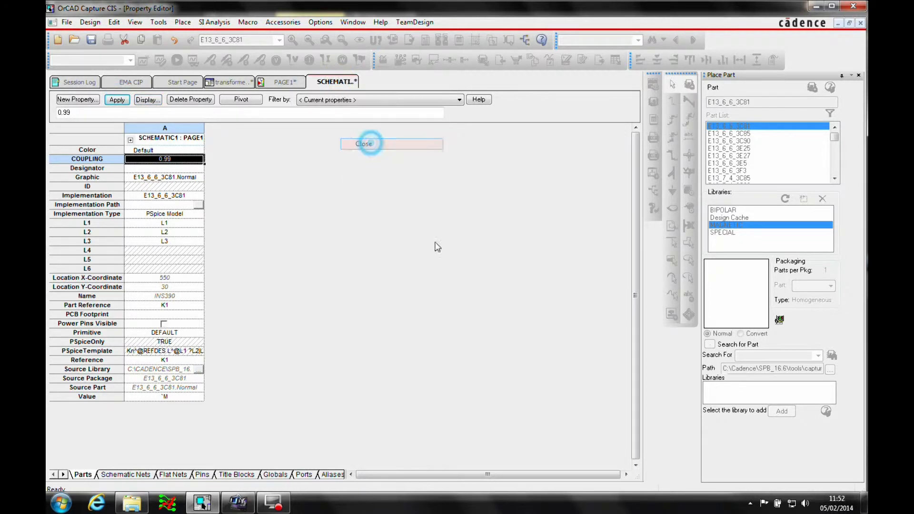
click(421, 354)
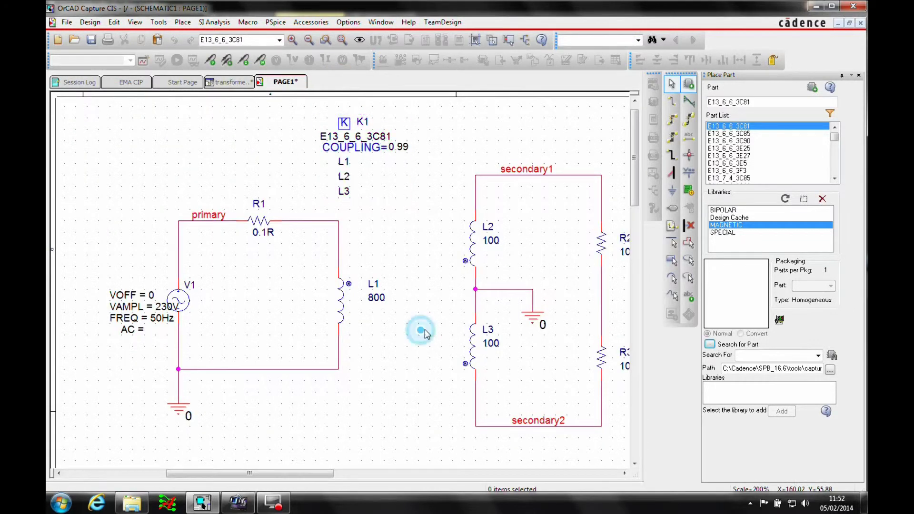
click(859, 76)
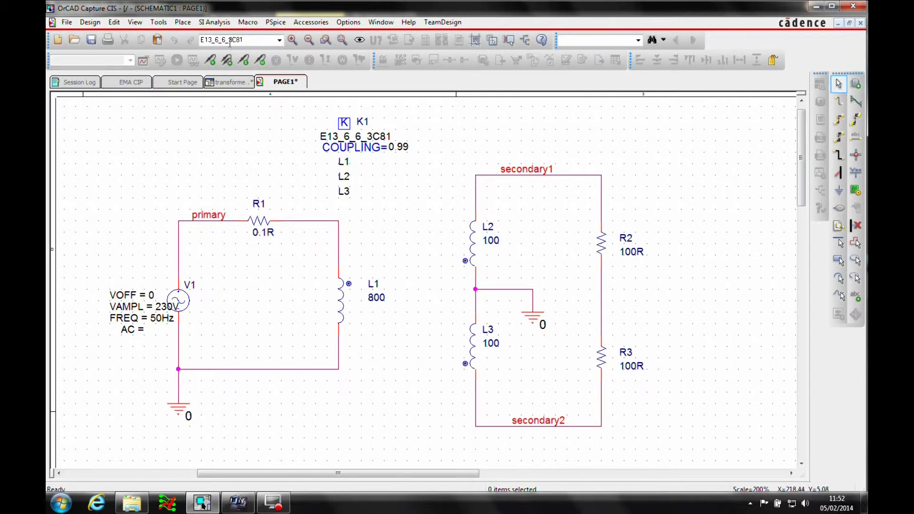
Create simulation profile TRANS with a Time Domain (Transient) run to 50ms.
click(141, 61)
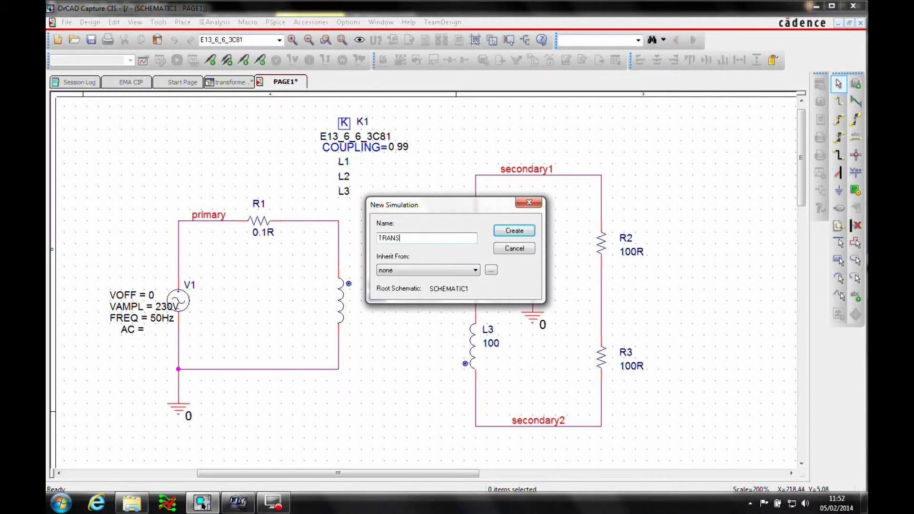
click(504, 229)
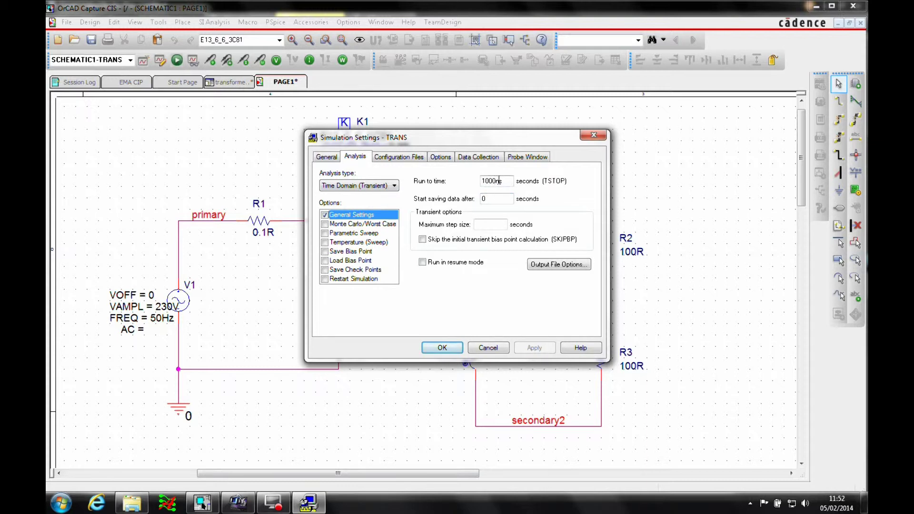
drag(499, 181, 471, 182)
text(50M)
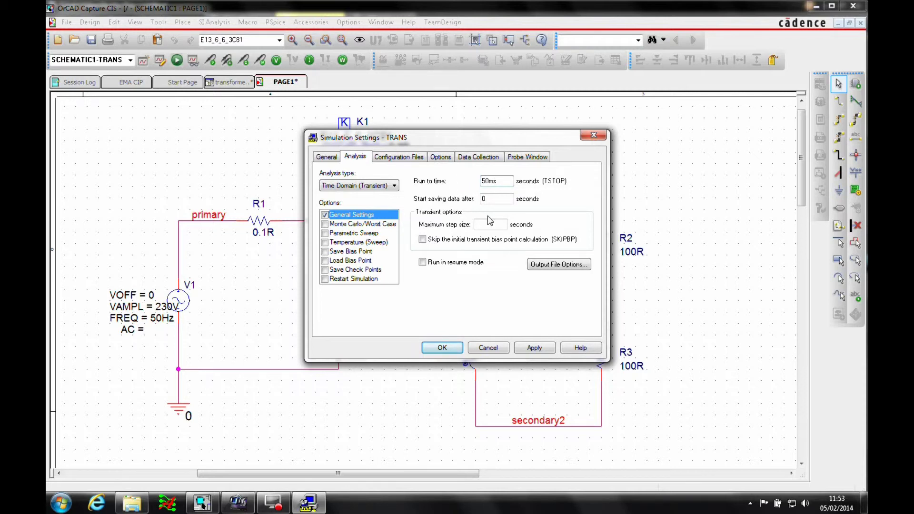
click(535, 348)
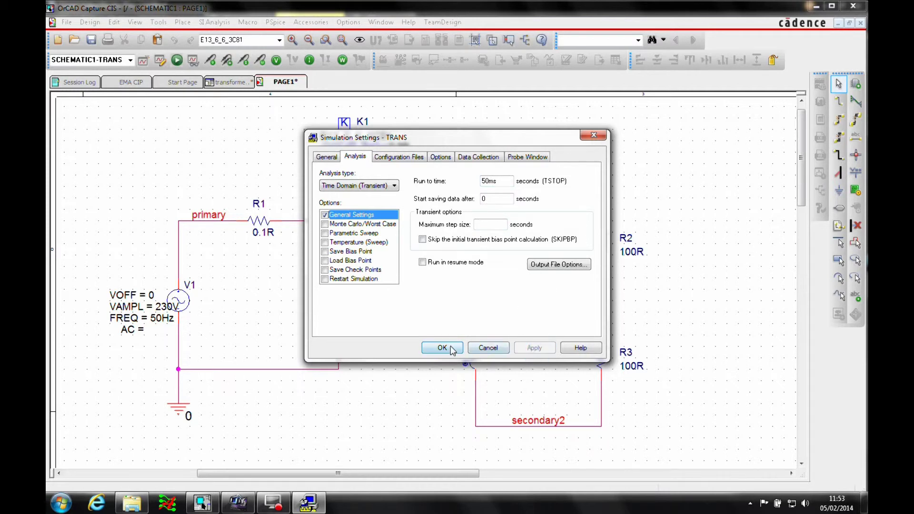
click(442, 347)
Place voltage markers on primary, secondary1 and secondary2, then run PSpice to view V(PRIMARY), V(SECONDARY1), V(SECONDARY2).
click(210, 61)
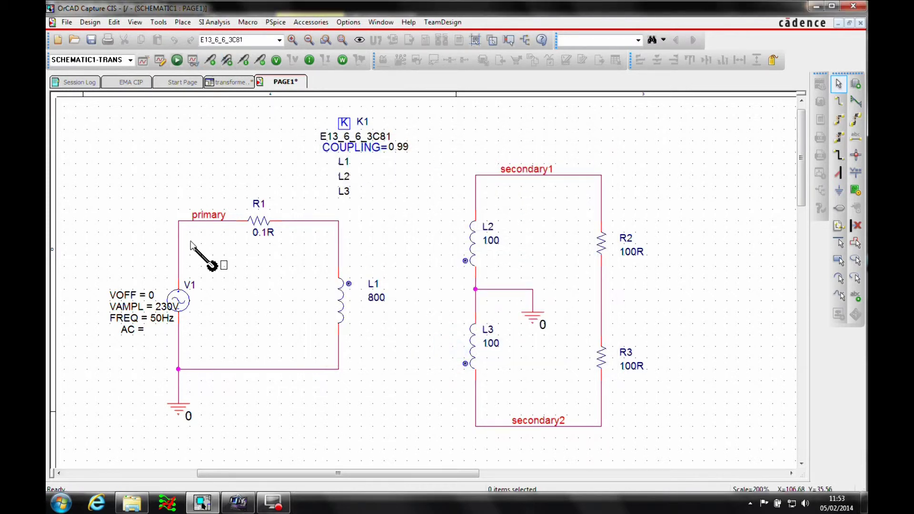
click(181, 224)
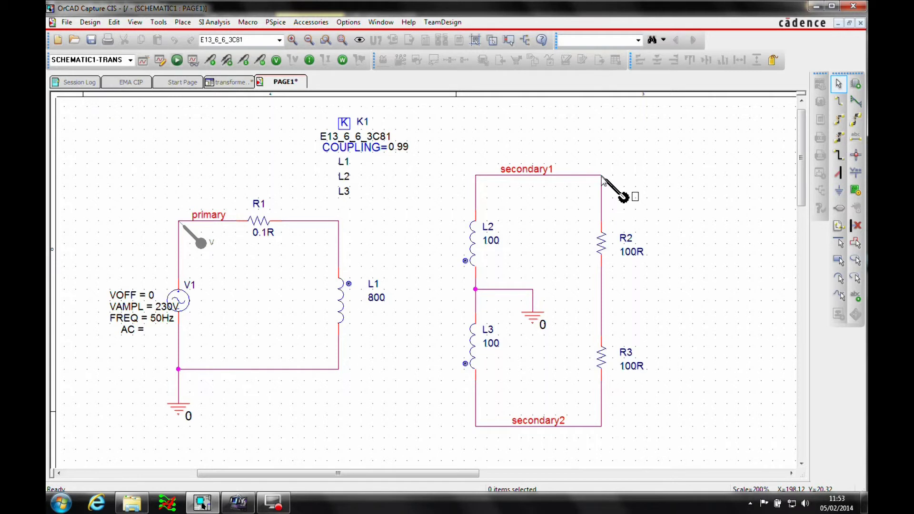
click(602, 176)
click(602, 426)
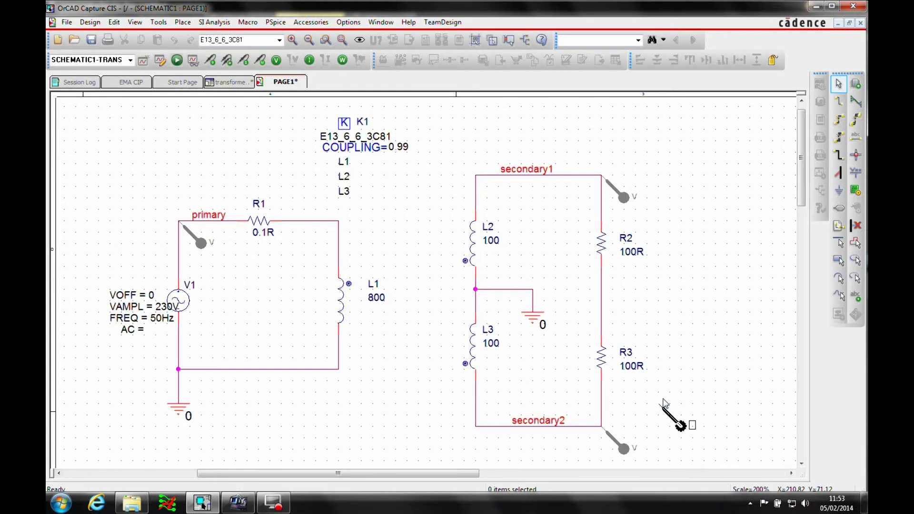
key(Escape)
click(177, 60)
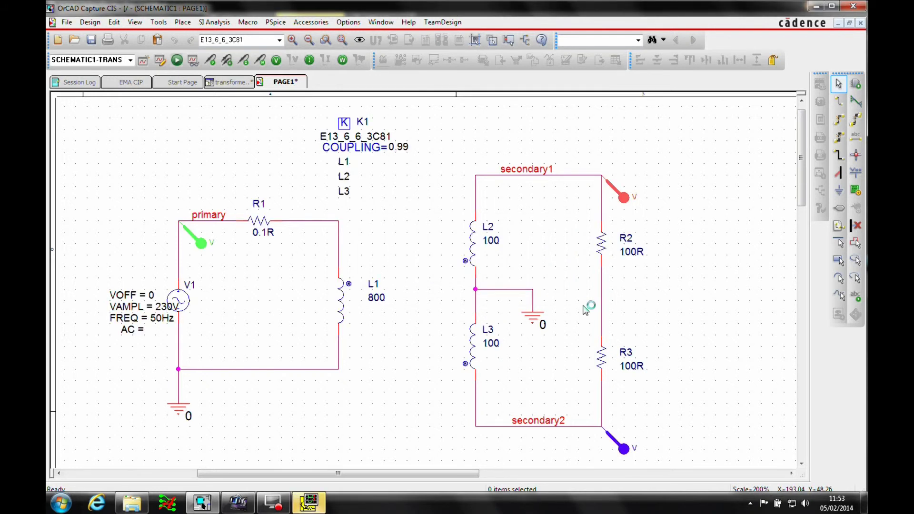
click(307, 504)
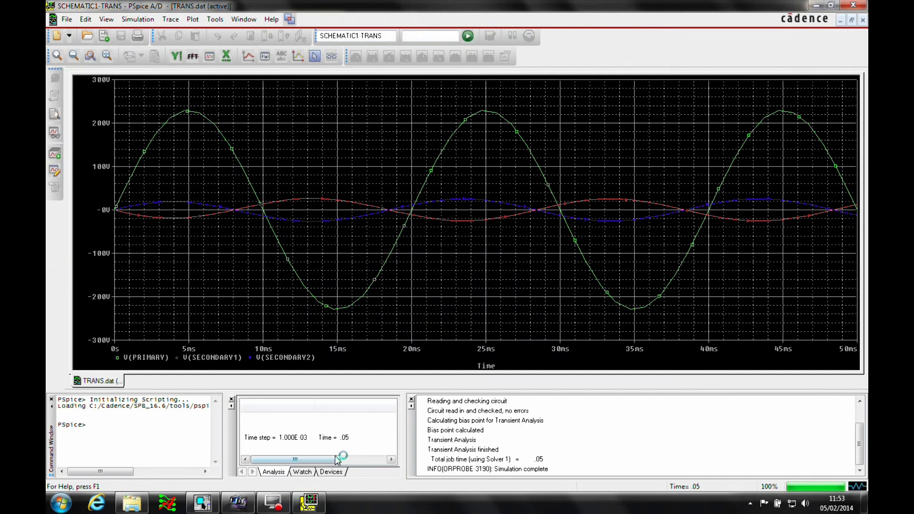